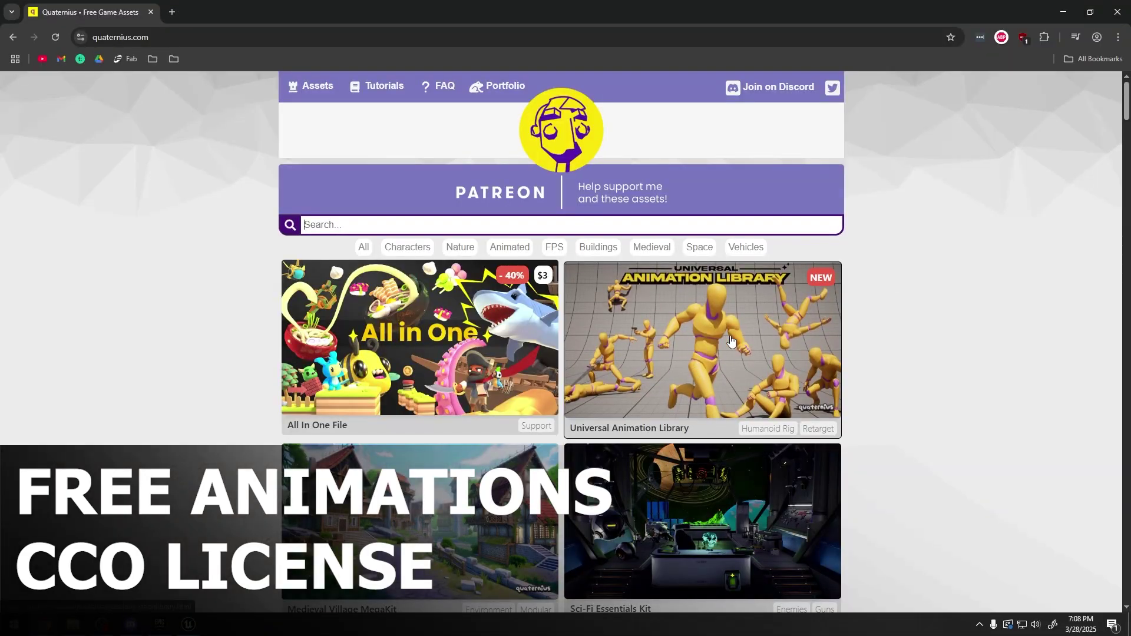
Open the Universal Animation Library pack page and scroll to its preview video and CC0 licence info.
left_click(730, 341)
scroll(736, 322, "down", 2)
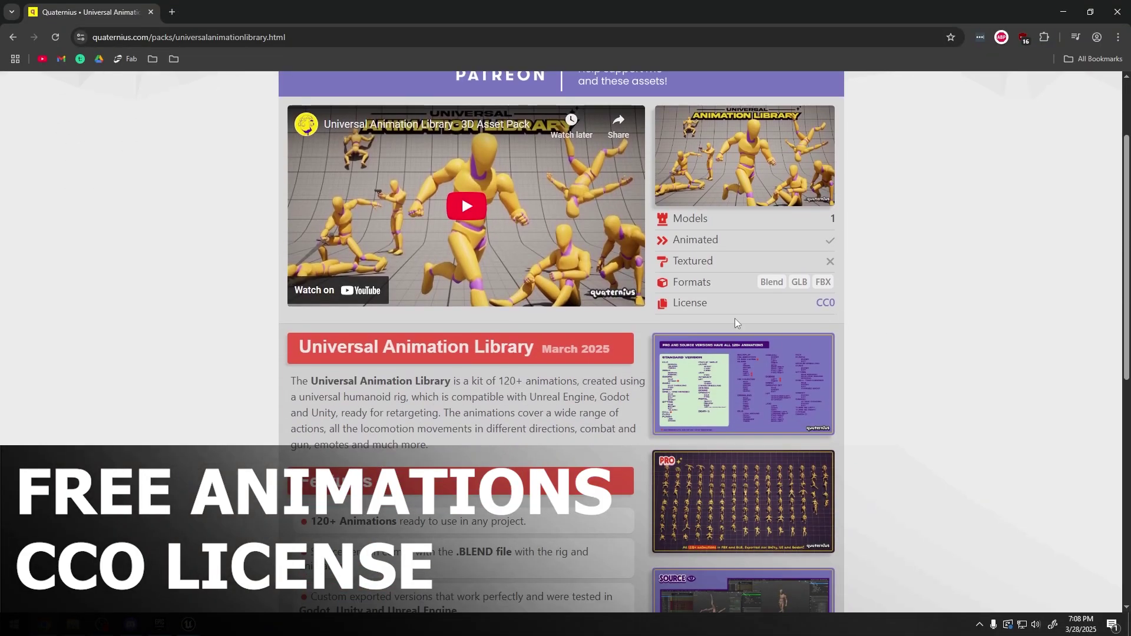
scroll(735, 322, "down", 2)
scroll(735, 323, "up", 3)
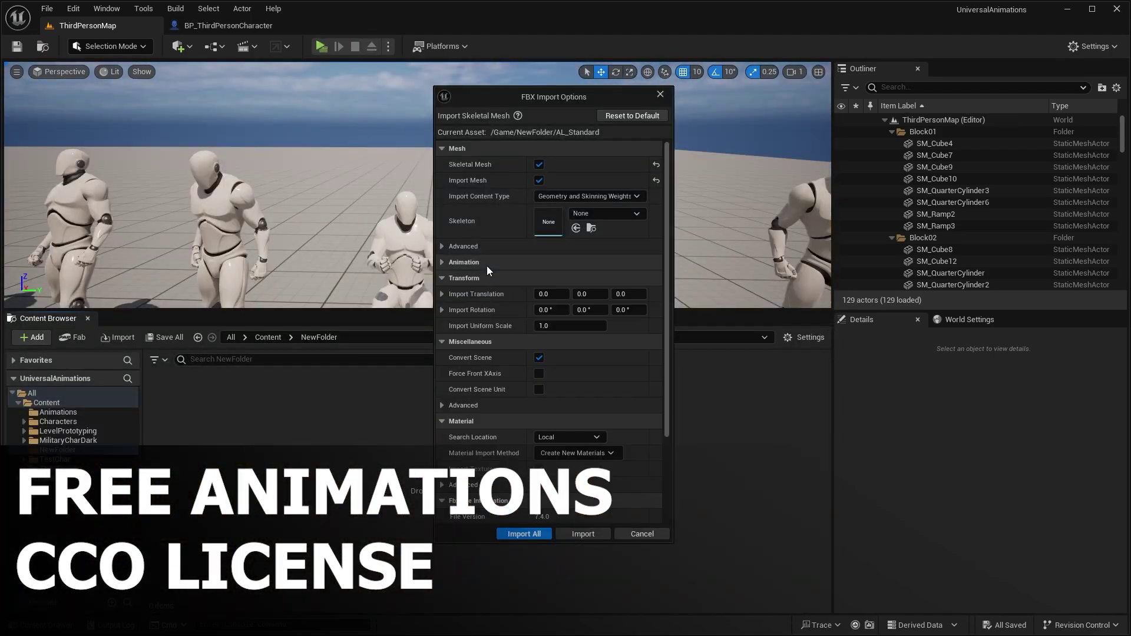
Expand Animation import options, select all retarget animations, pick Death01 and export it for SKM_Quinn.
left_click(485, 263)
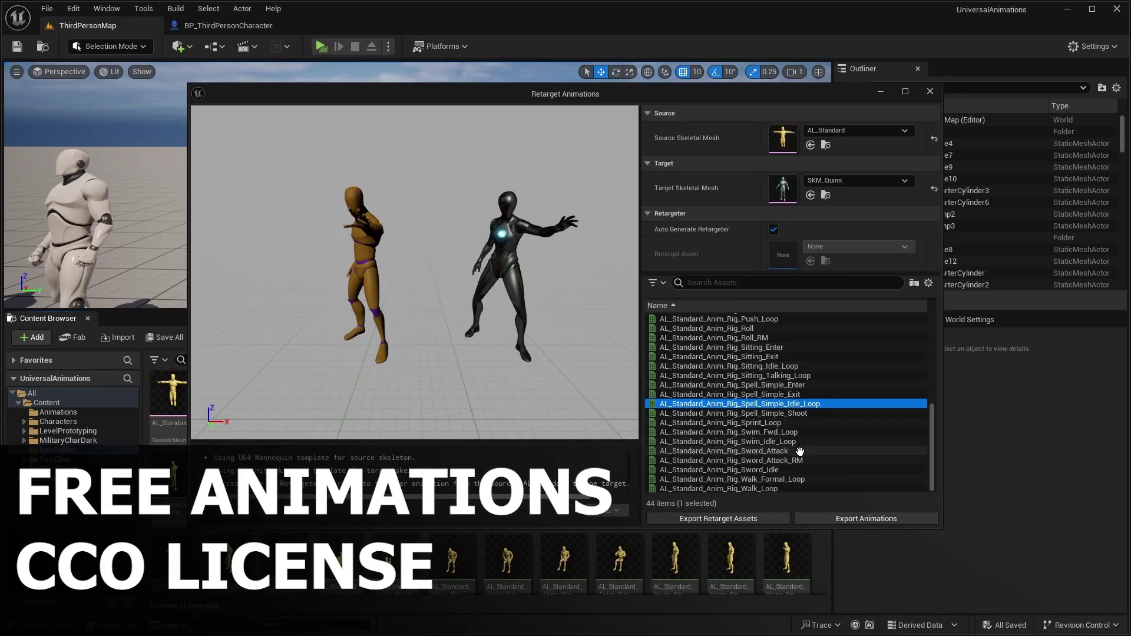
scroll(849, 388, "up", 8)
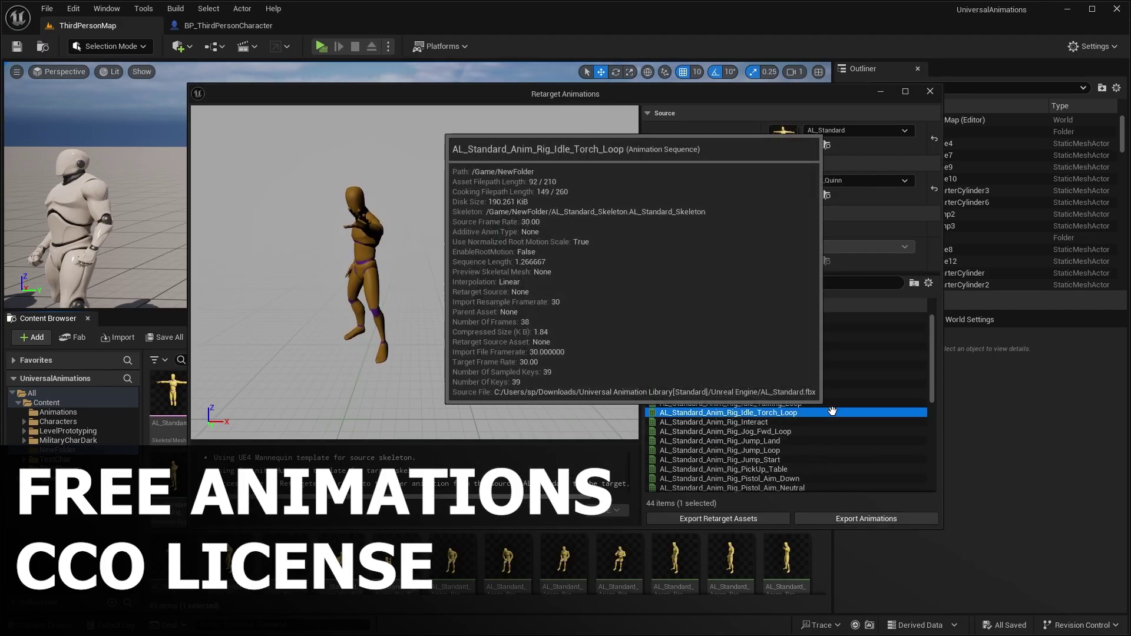
key("ctrl+a")
left_click(825, 347)
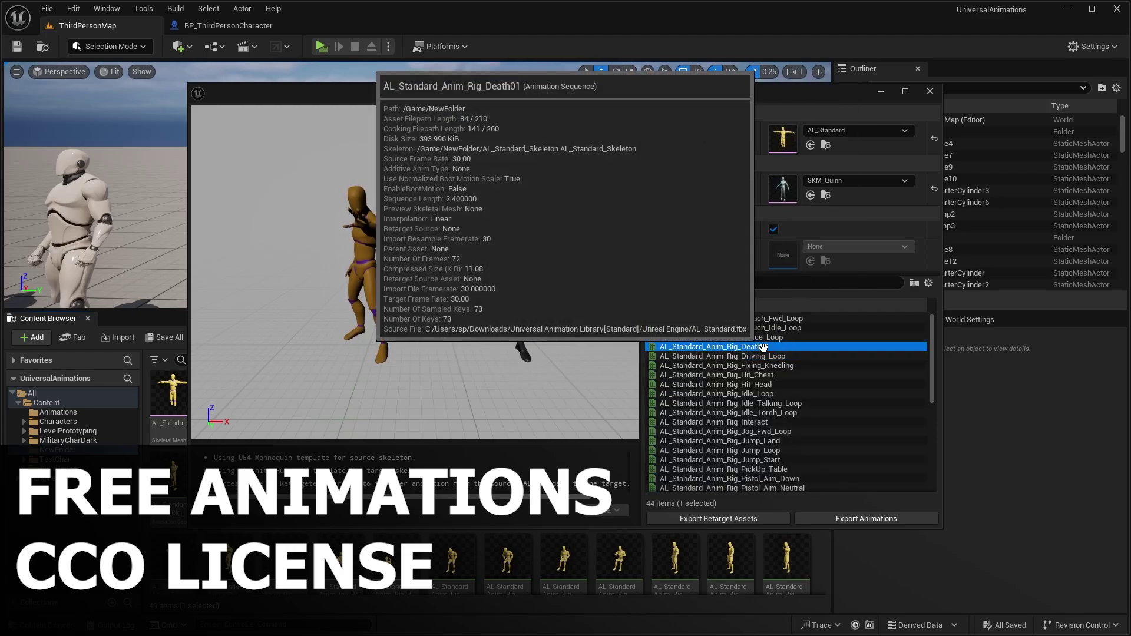
left_click(861, 519)
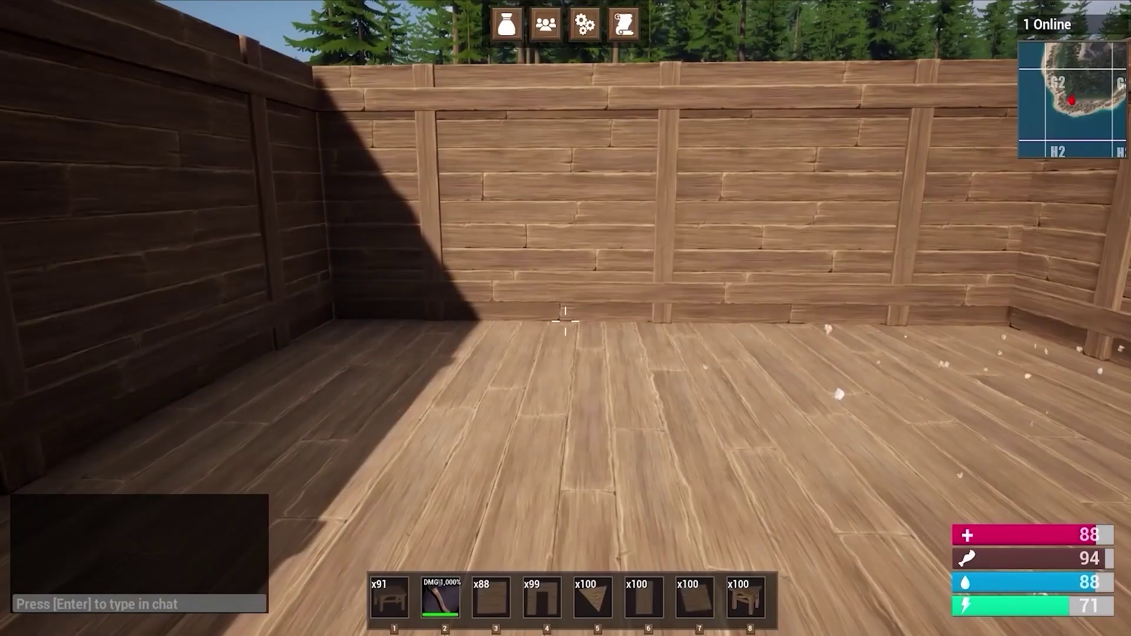
Move an item stack from the inventory into hotbar slot 2 and equip it.
key("Tab")
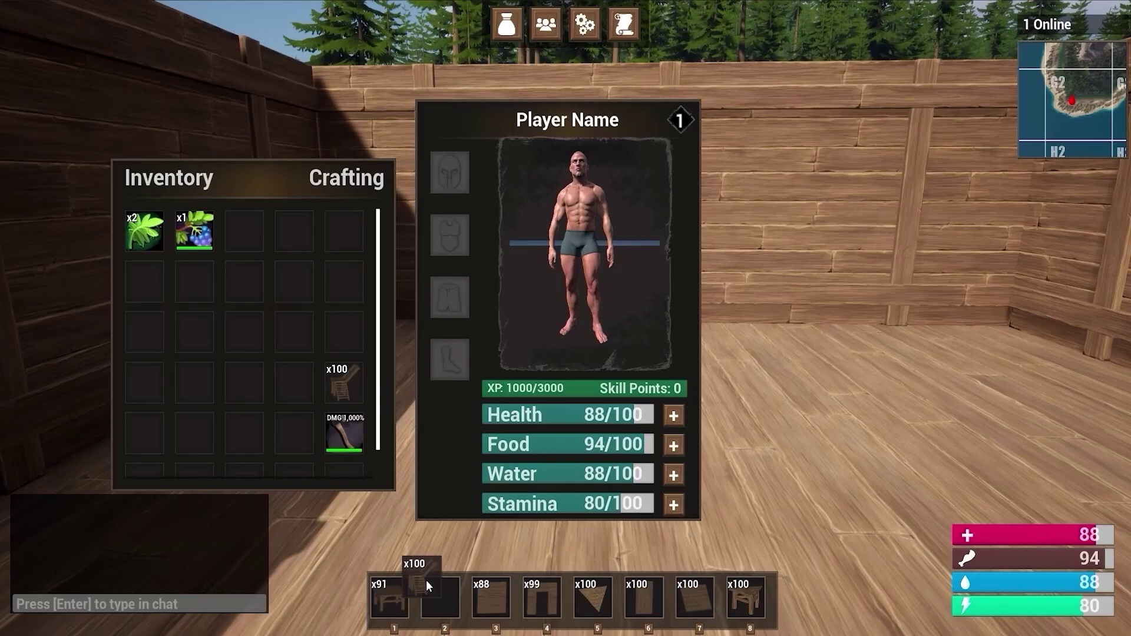
left_click_drag(426, 580, 441, 596)
key("Tab")
key("2")
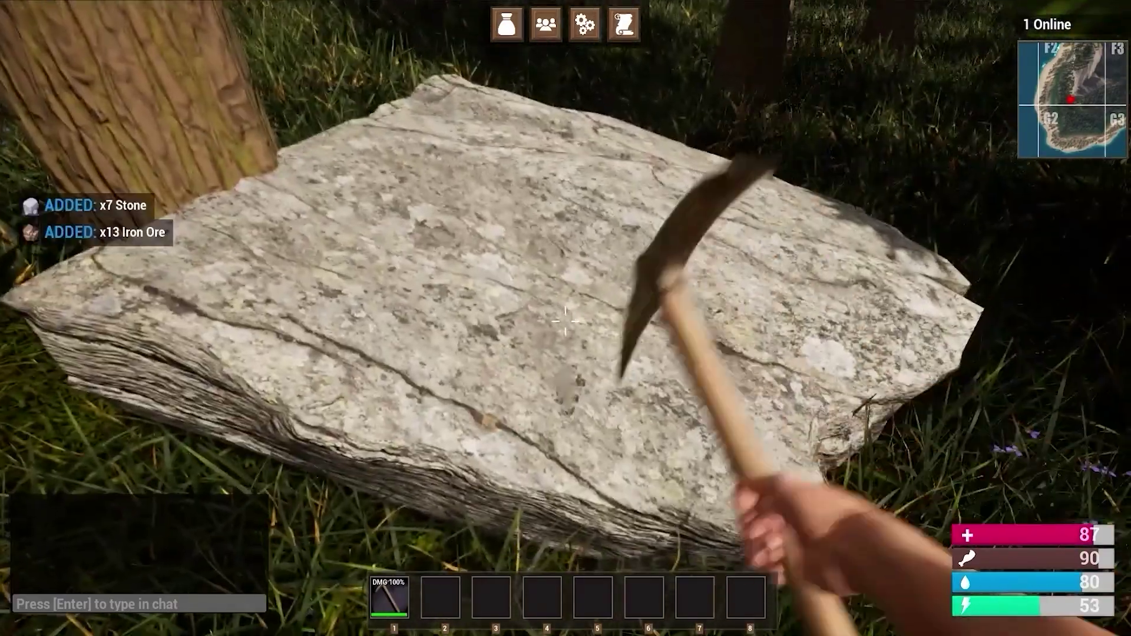
Mine the beach rock with the pickaxe for stone and iron ore.
left_click(565, 321)
left_click(565, 321)
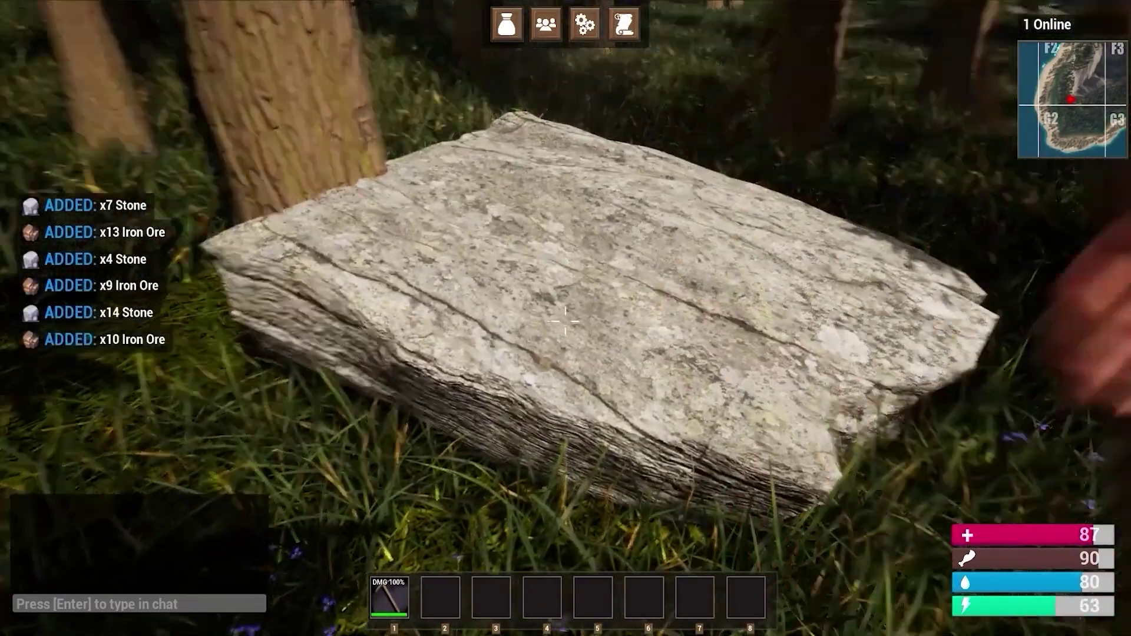
left_click(566, 321)
left_click(566, 321)
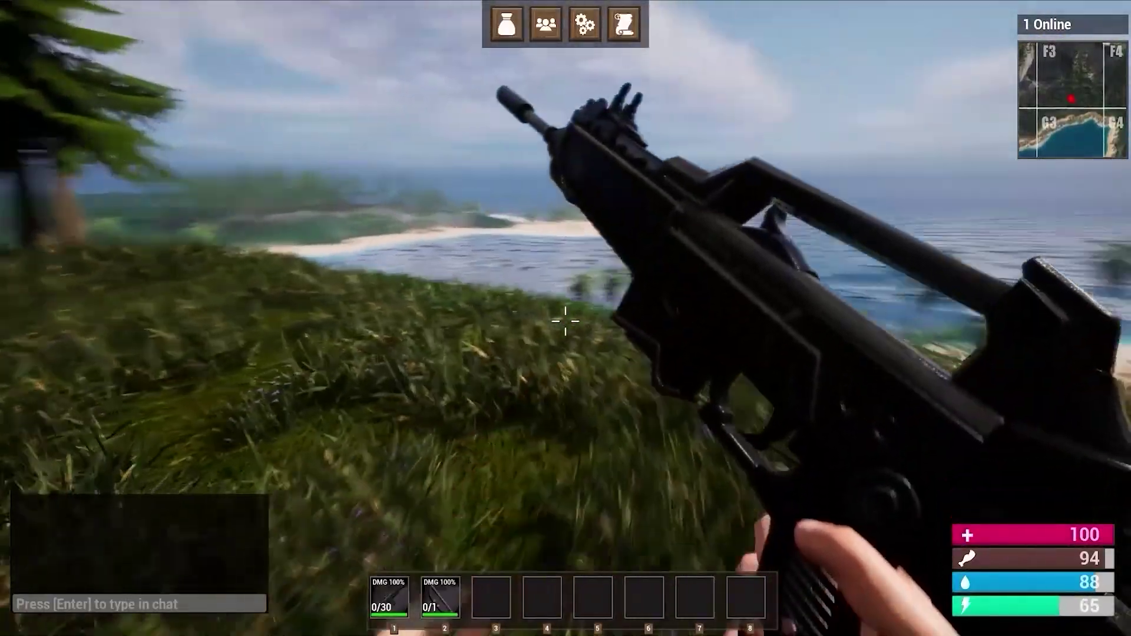
Reload the rifle, then place a doorway and a wall building piece.
key("r")
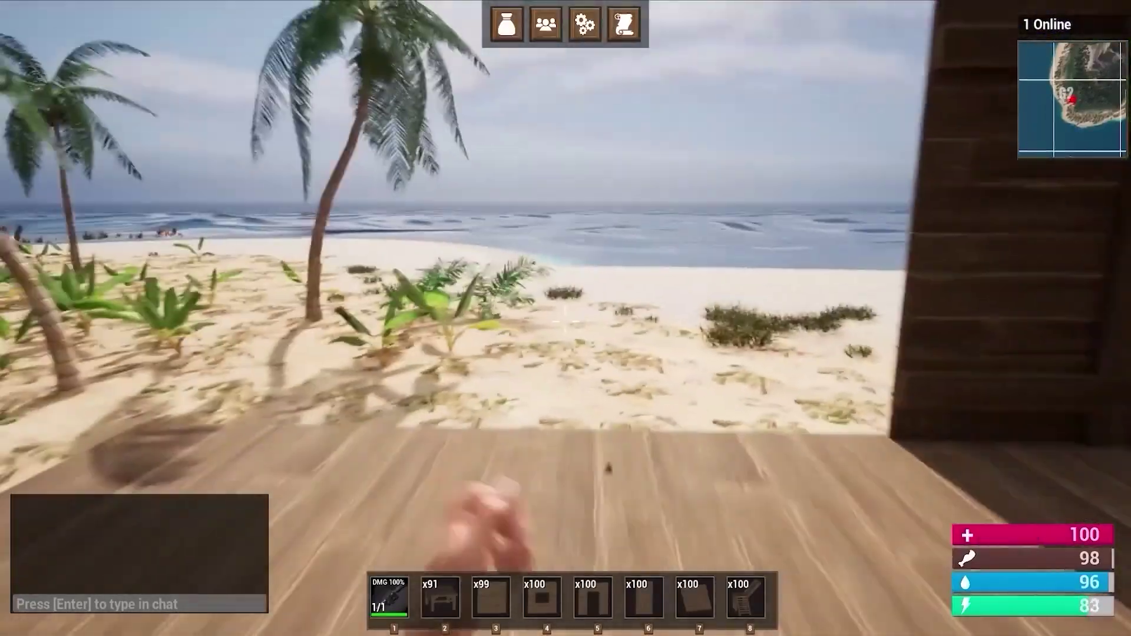
key("5")
left_click(565, 318)
key("6")
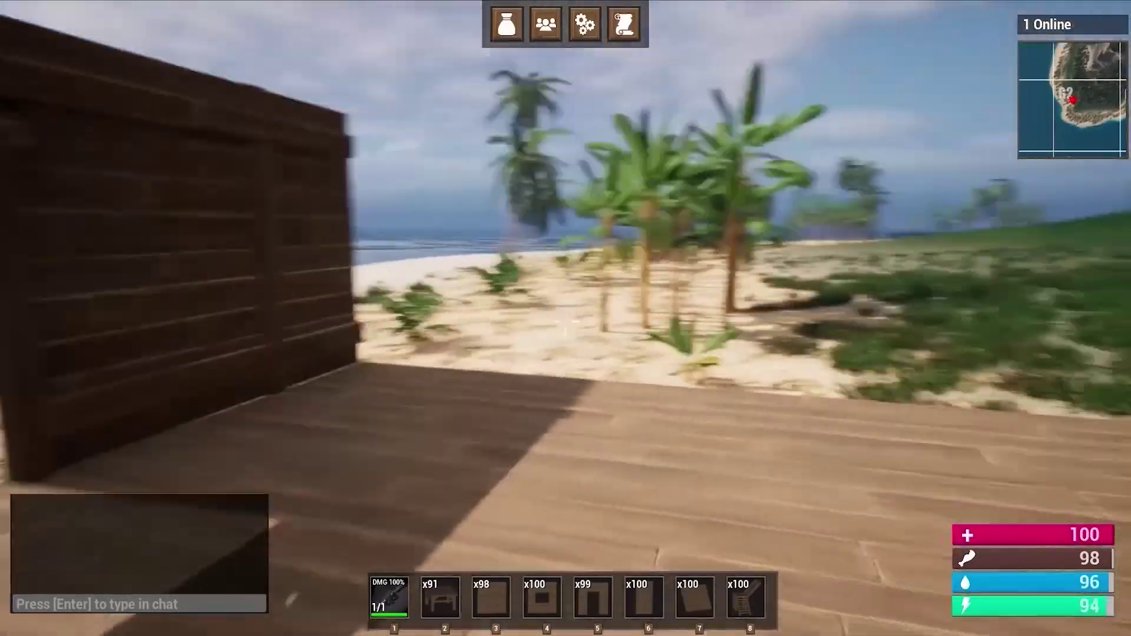
left_click(565, 318)
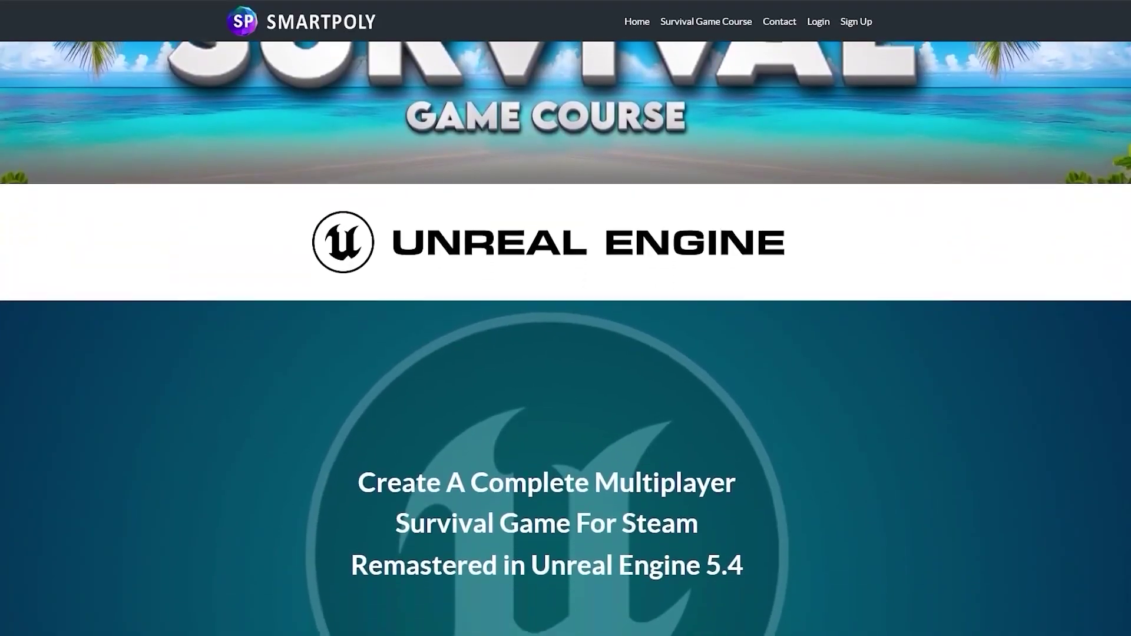
scroll(565, 318, "down", 5)
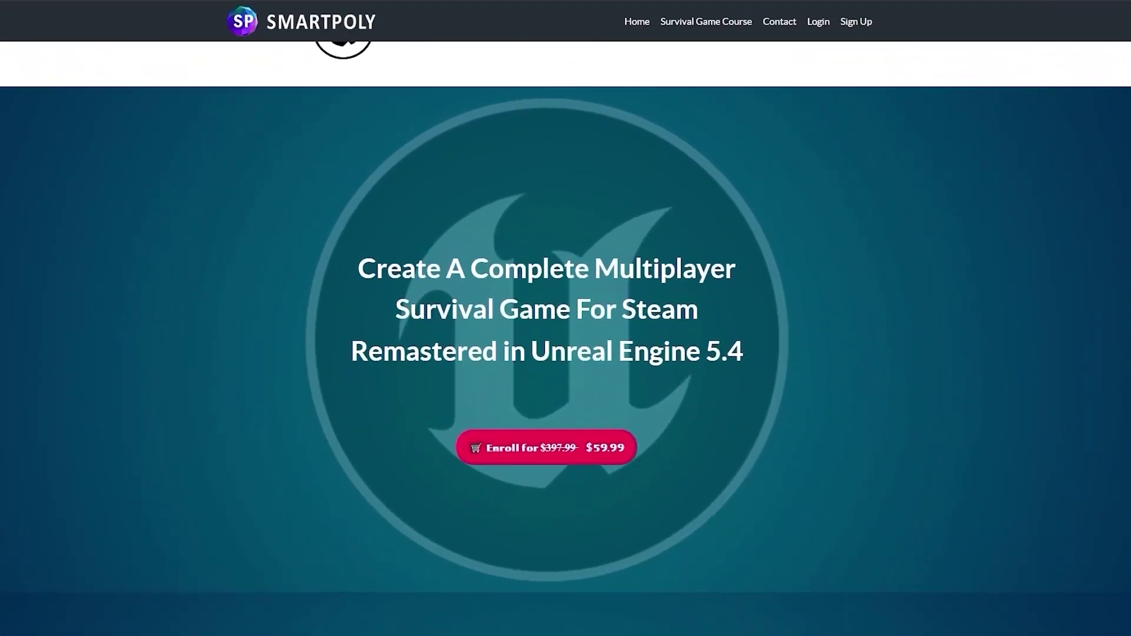
scroll(566, 318, "down", 8)
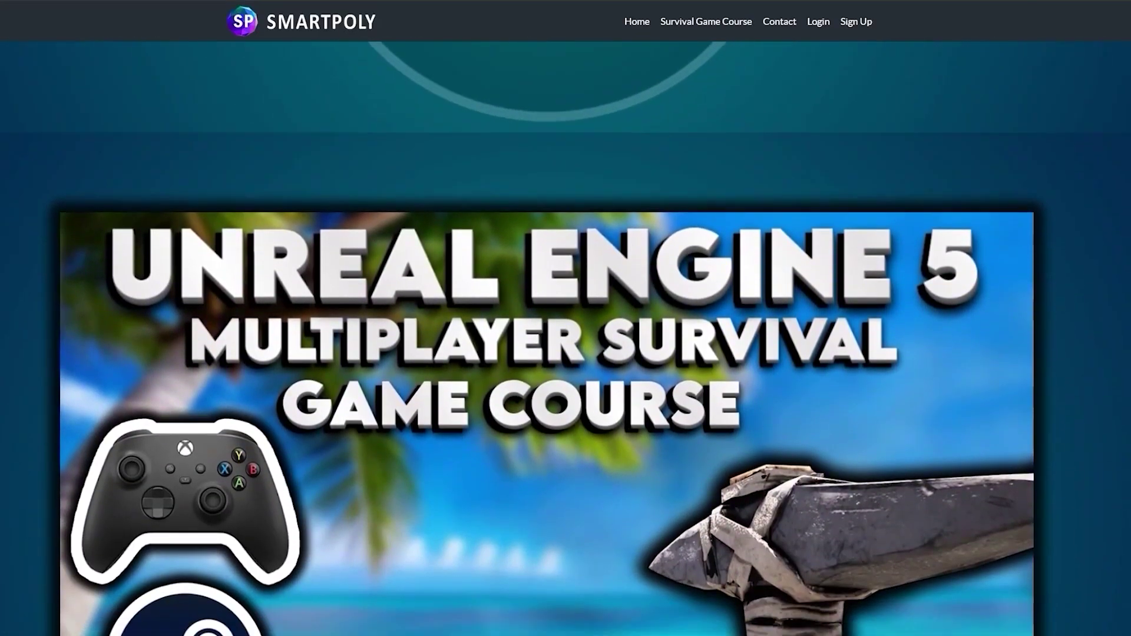
scroll(565, 318, "down", 15)
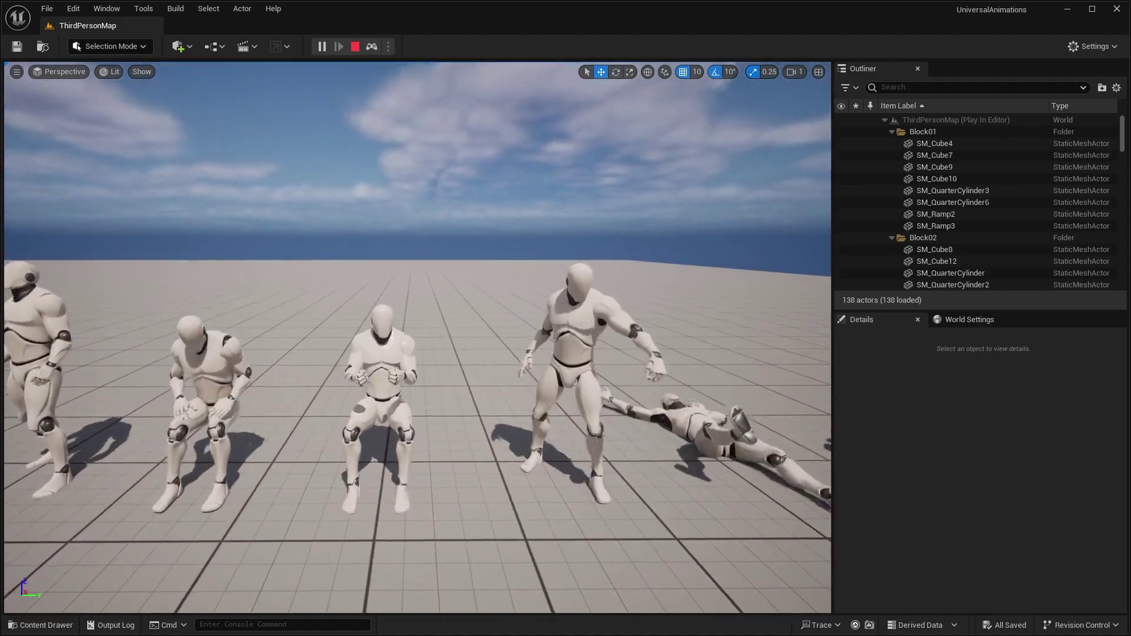
Stop play and relaunch the game in a maximized New Editor Window (PIE).
left_click(355, 47)
left_click(390, 48)
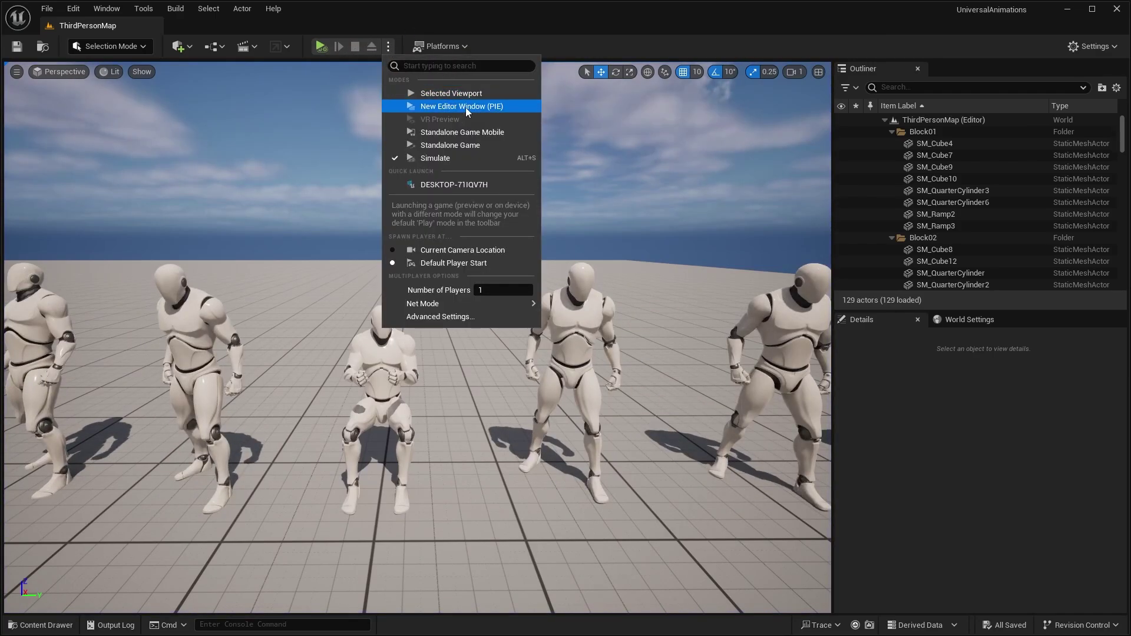
left_click(466, 107)
double_click(689, 117)
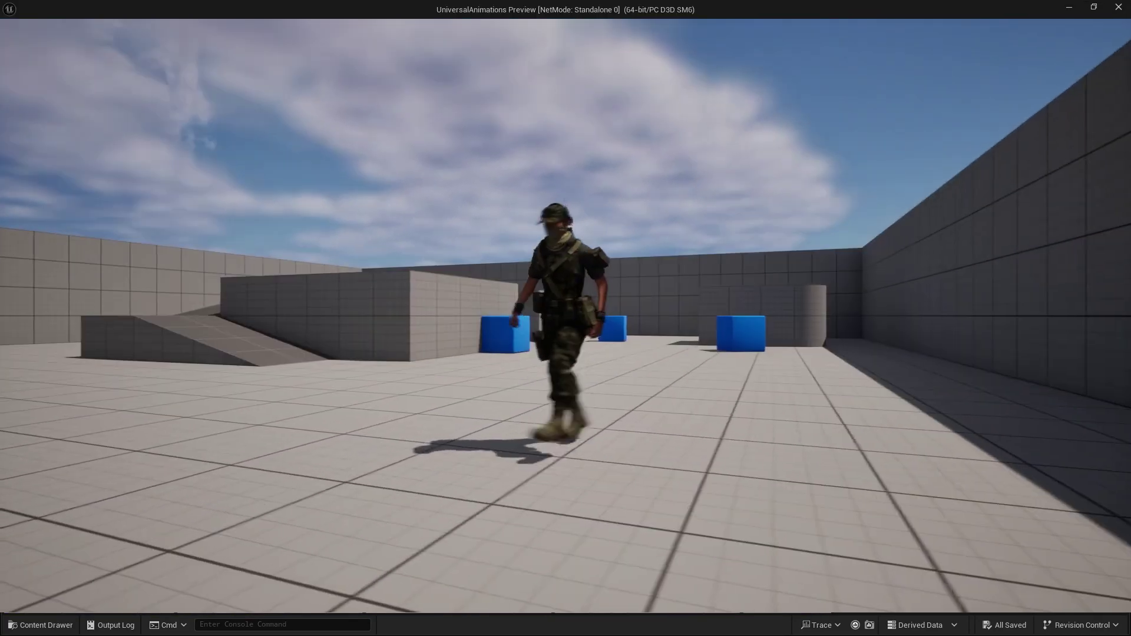
Run the soldier character around the arena with A and W.
key("a")
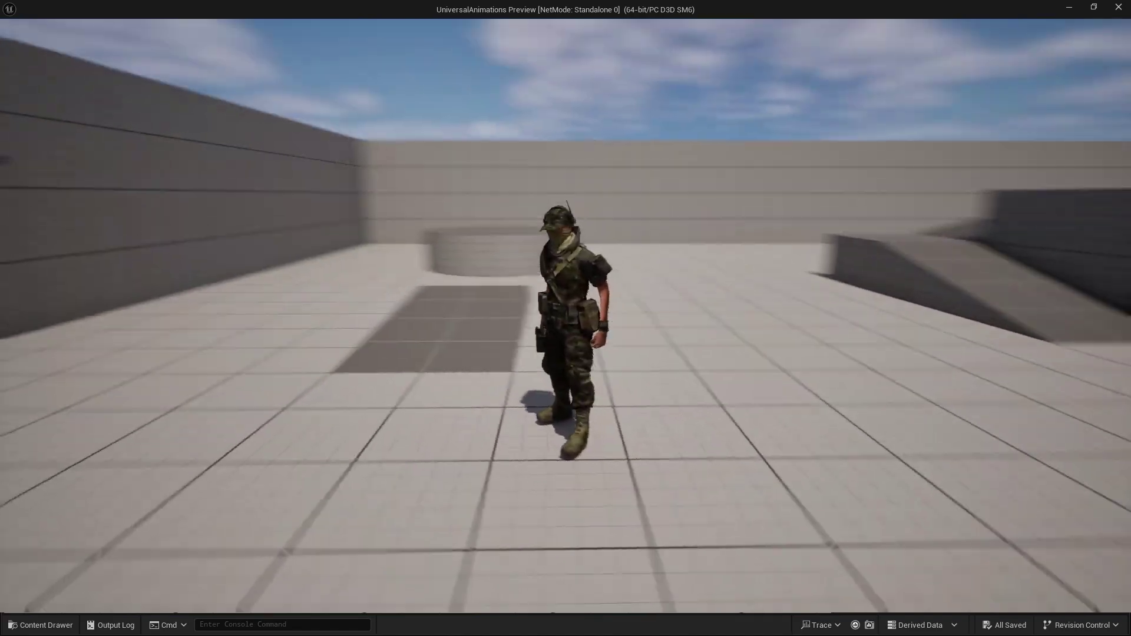
key("w")
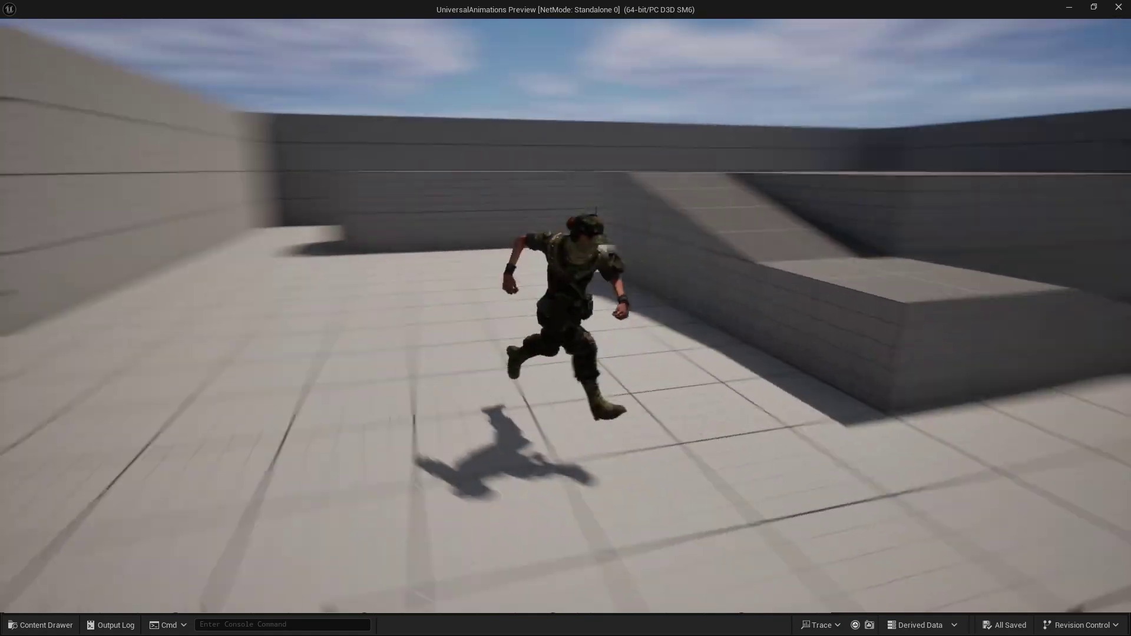
key("w")
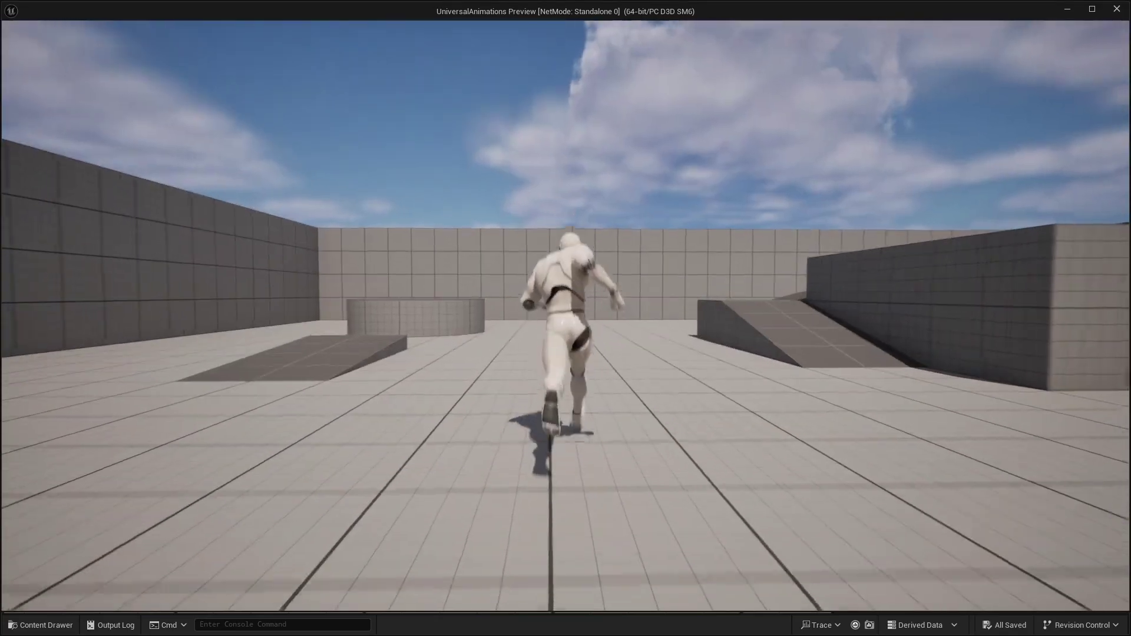
Steer the white mannequin around the arena with S, D and W to check the new run animations.
key("s")
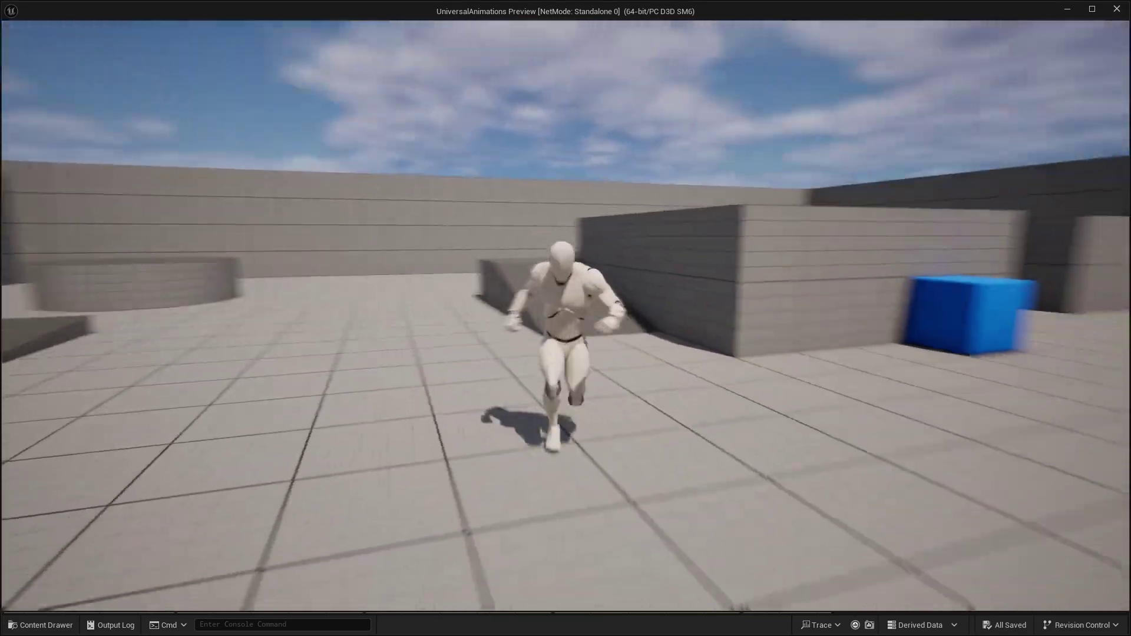
key("d")
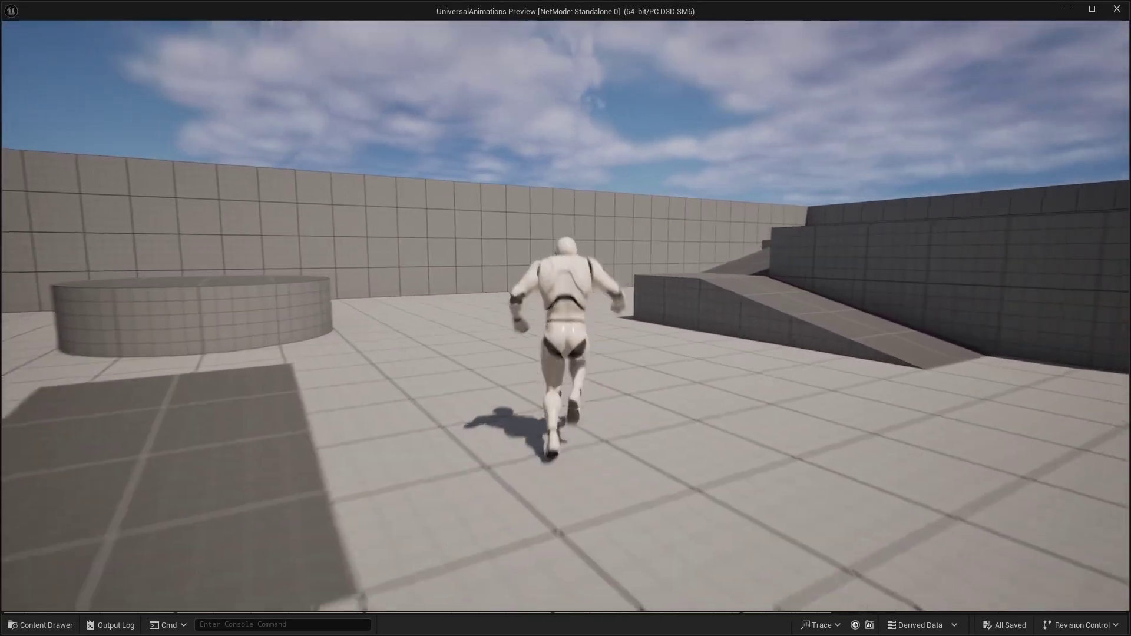
key("w")
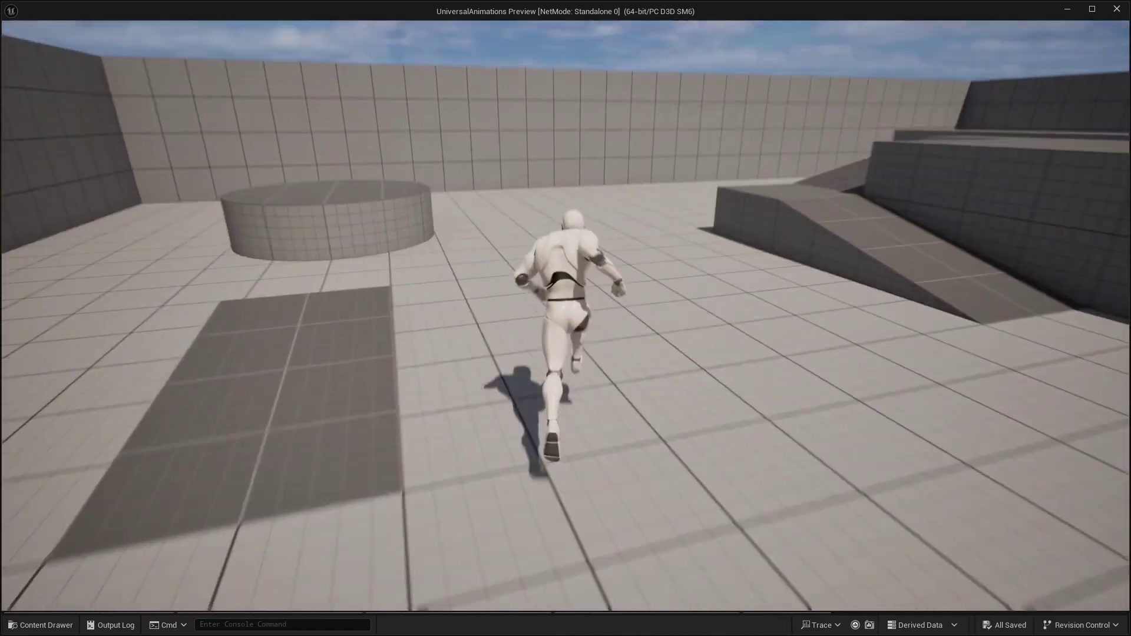
key("d")
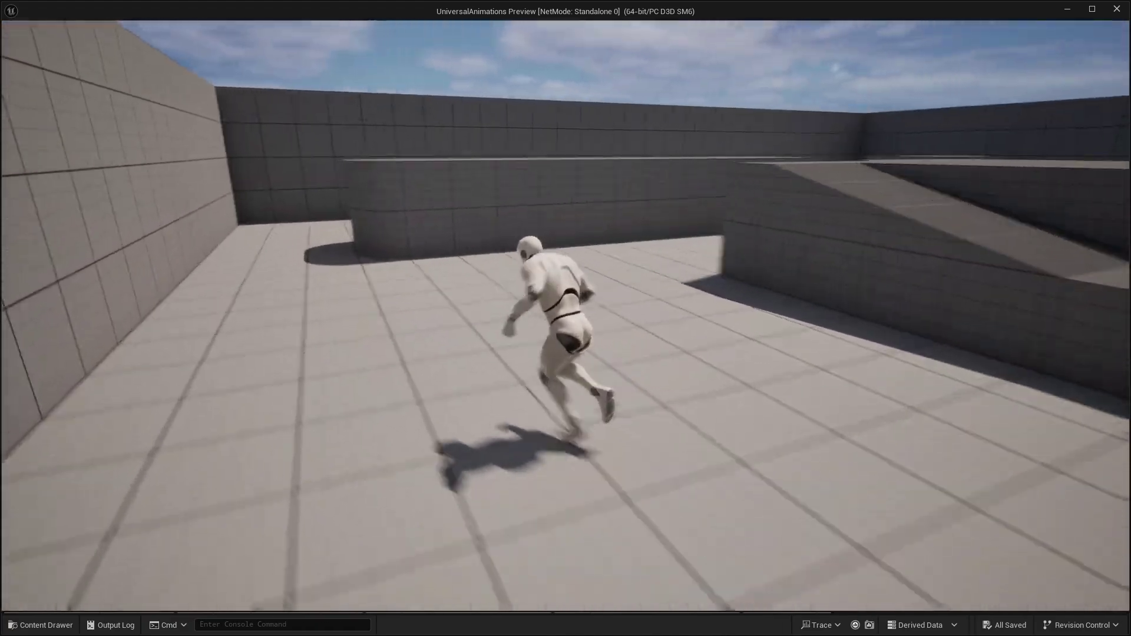
key("s")
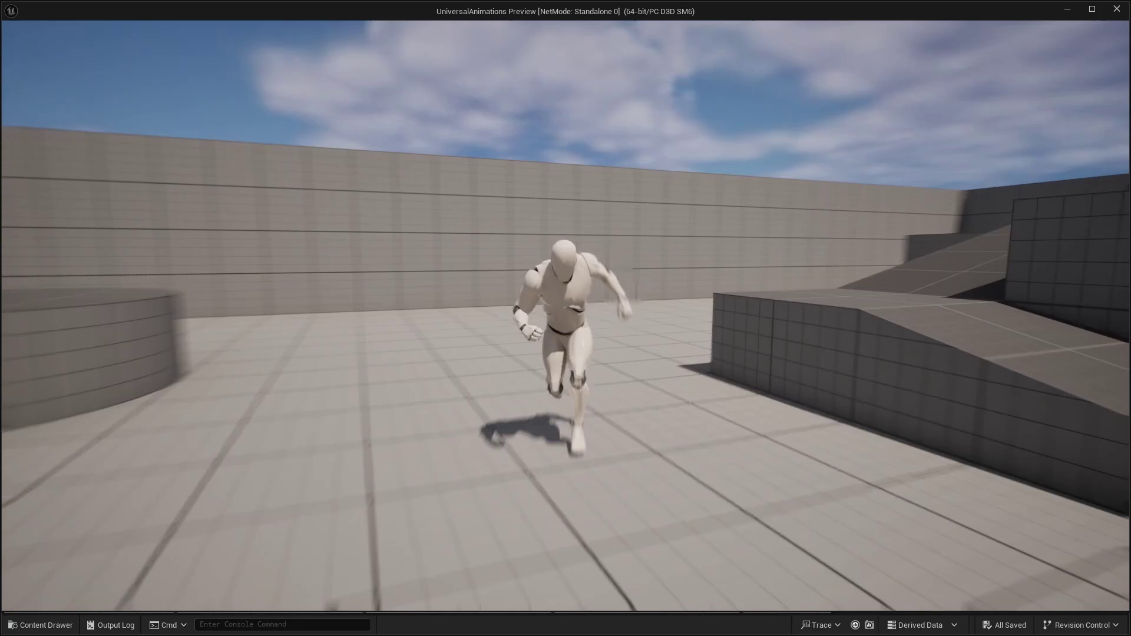
key("d")
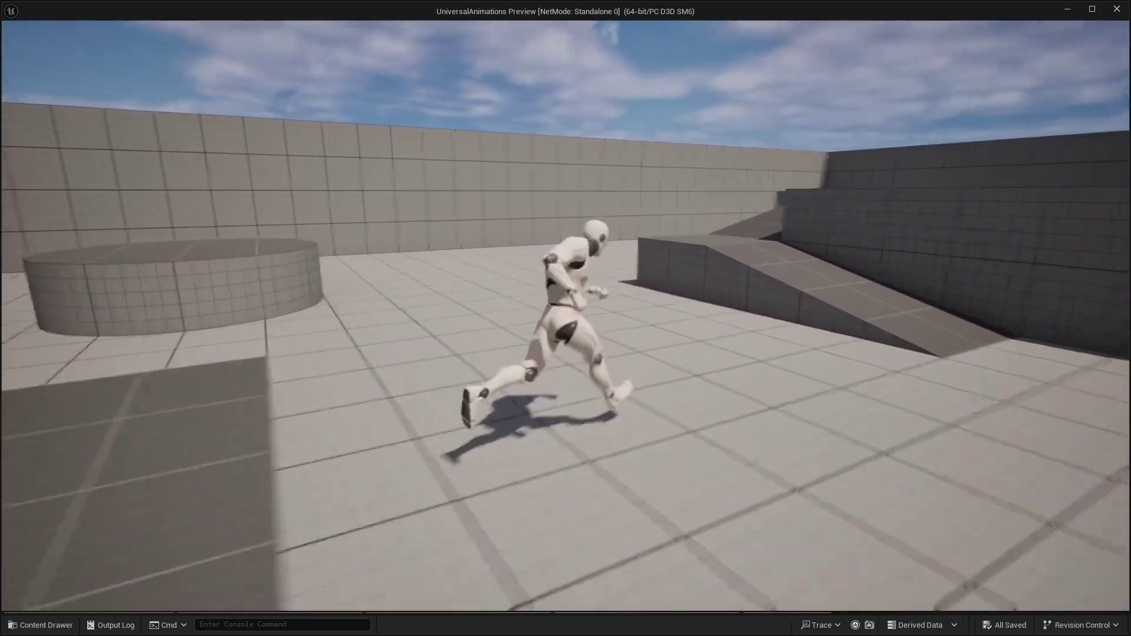
key("s")
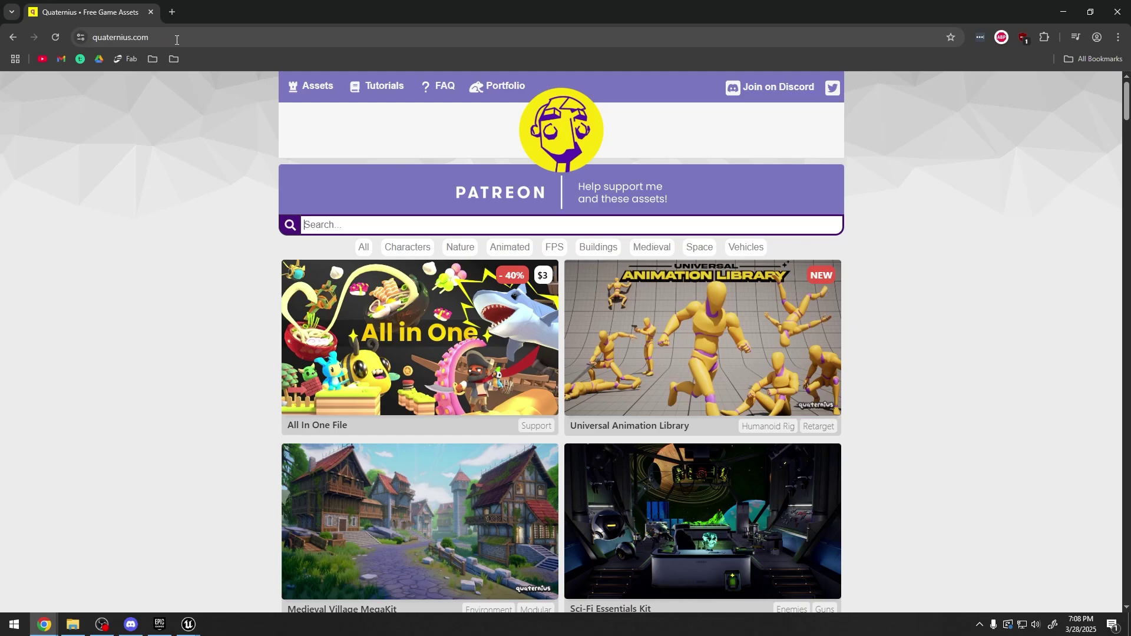
scroll(900, 287, "down", 11)
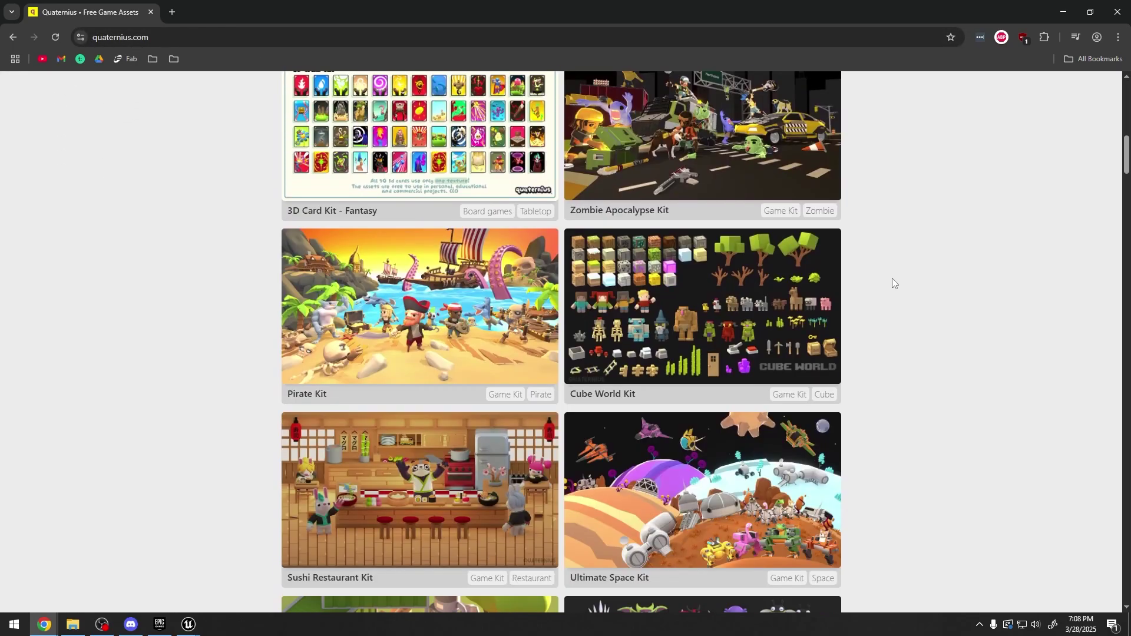
scroll(892, 278, "up", 13)
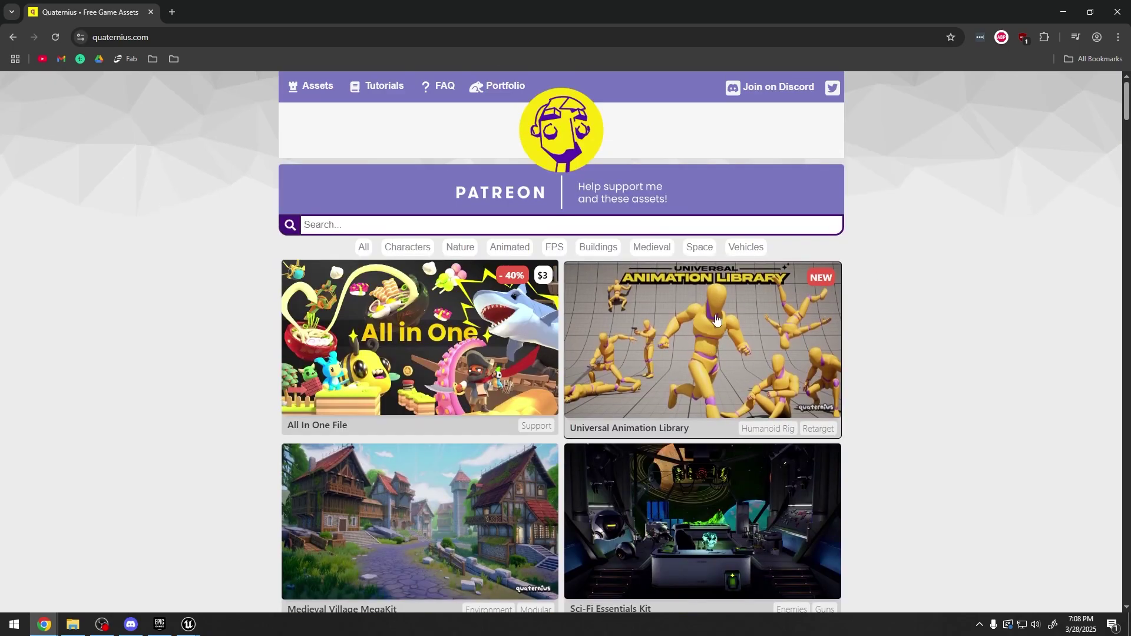
Open the Universal Animation Library pack page and scroll through its preview and info.
left_click(705, 348)
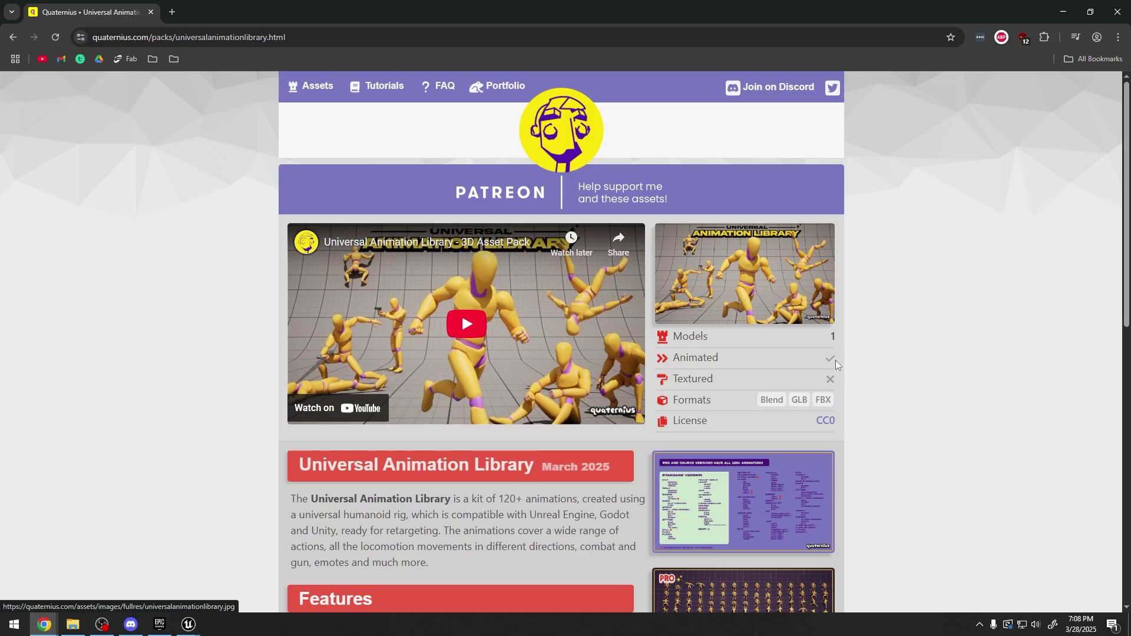
scroll(931, 351, "down", 2)
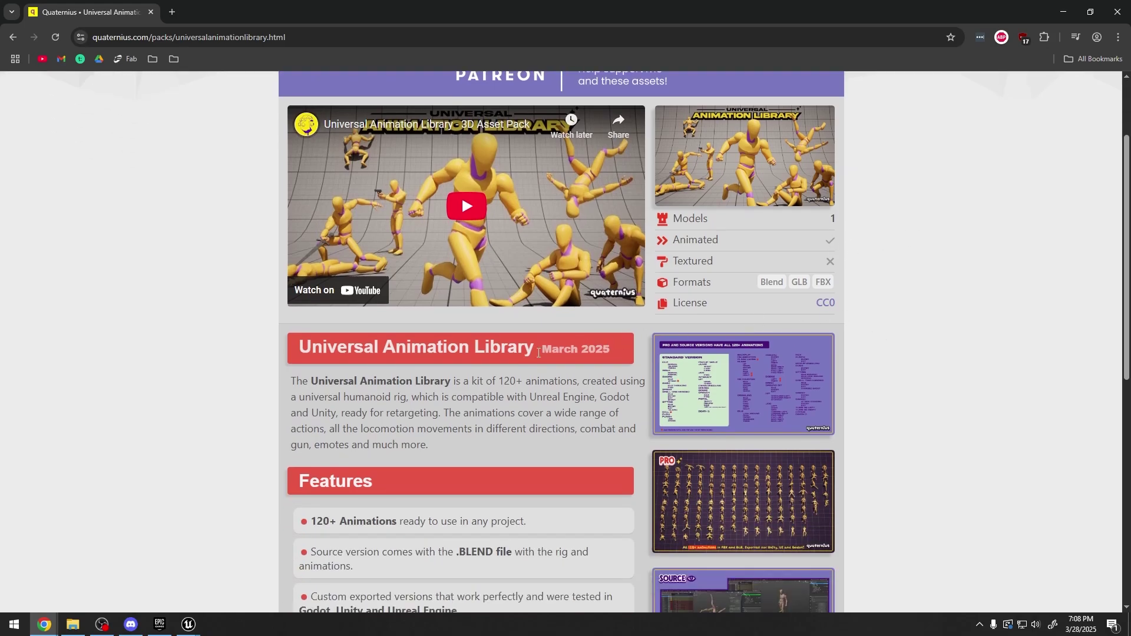
scroll(537, 352, "down", 2)
scroll(769, 285, "up", 3)
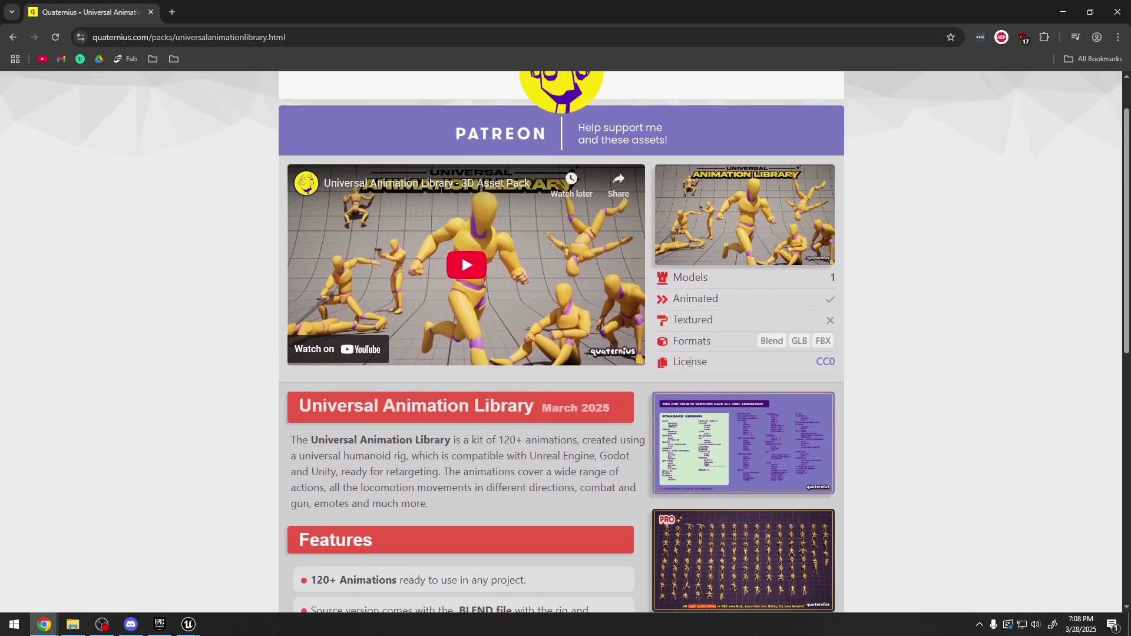
Check the CC0 licence page, then scroll down to the Standard and Pro download options.
left_click(826, 362)
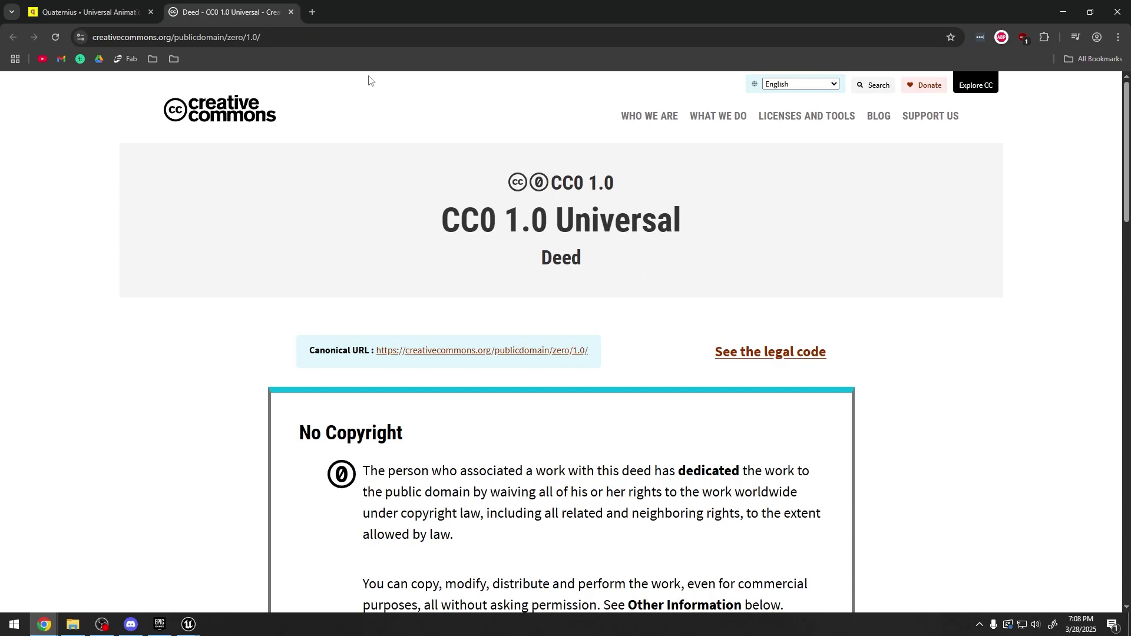
left_click(290, 12)
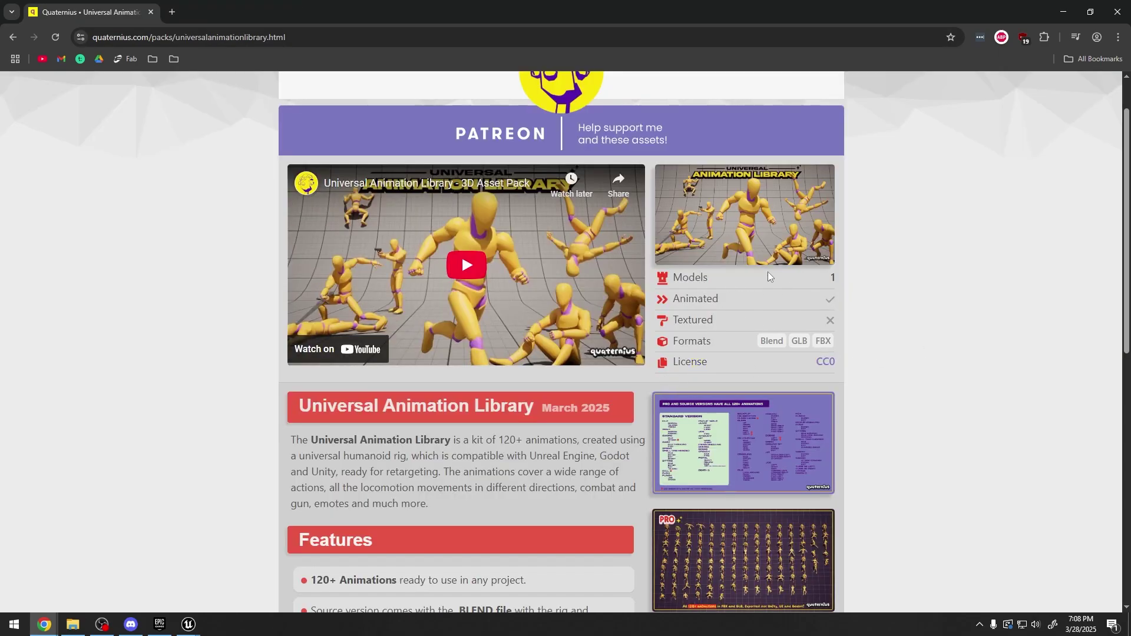
scroll(846, 318, "down", 4)
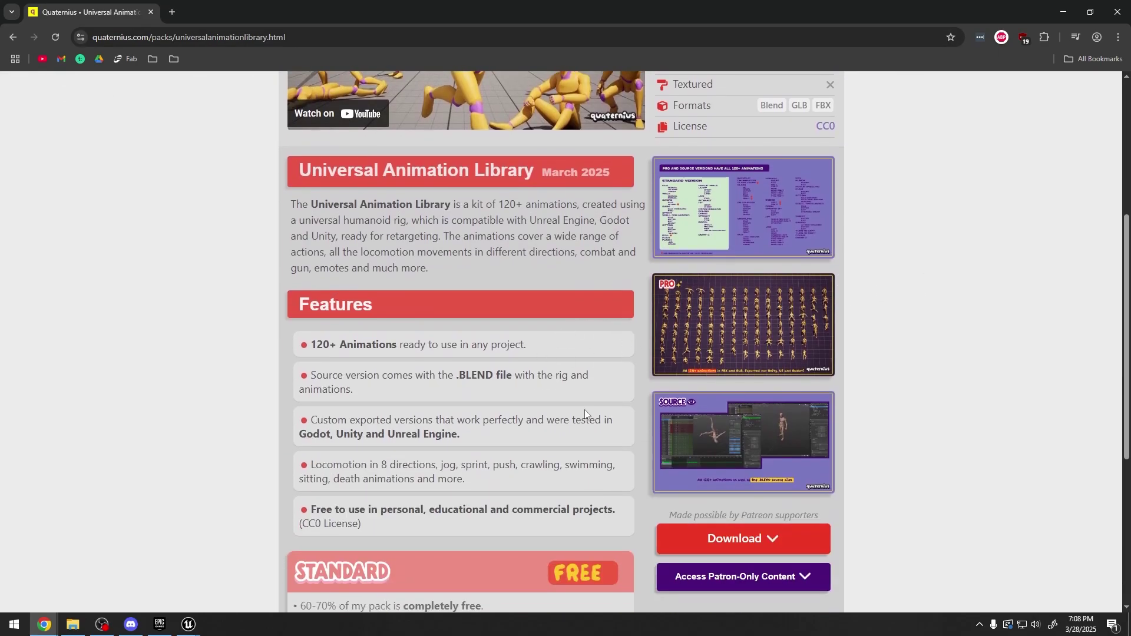
scroll(574, 363, "down", 2)
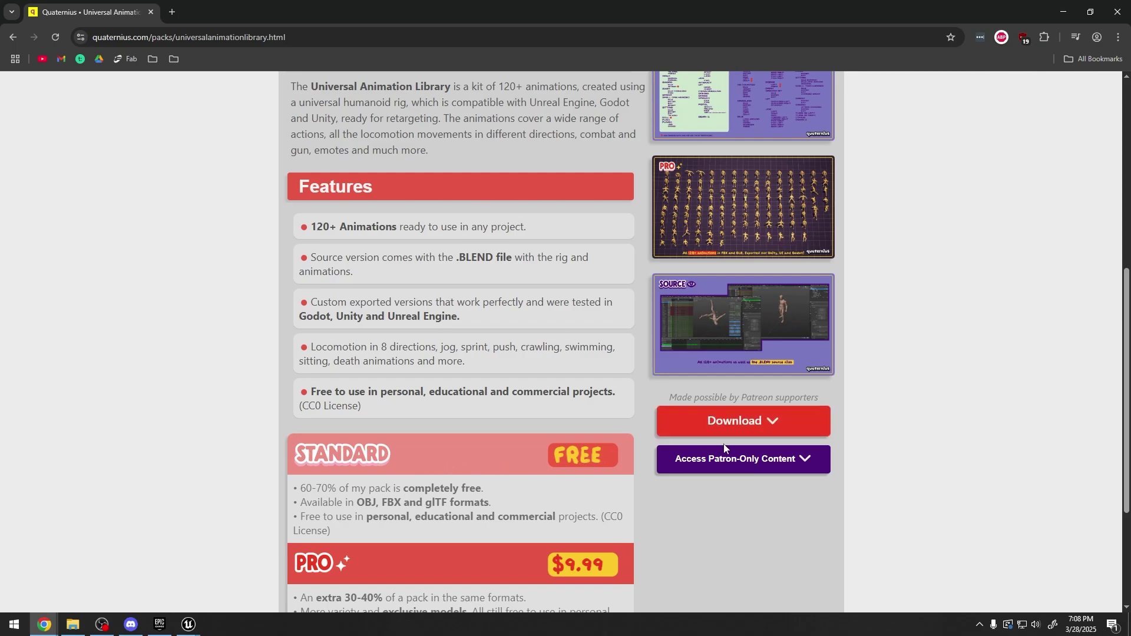
Get the Standard zip from itch.io for $0.00 by clearing the price and skipping payment.
left_click(752, 426)
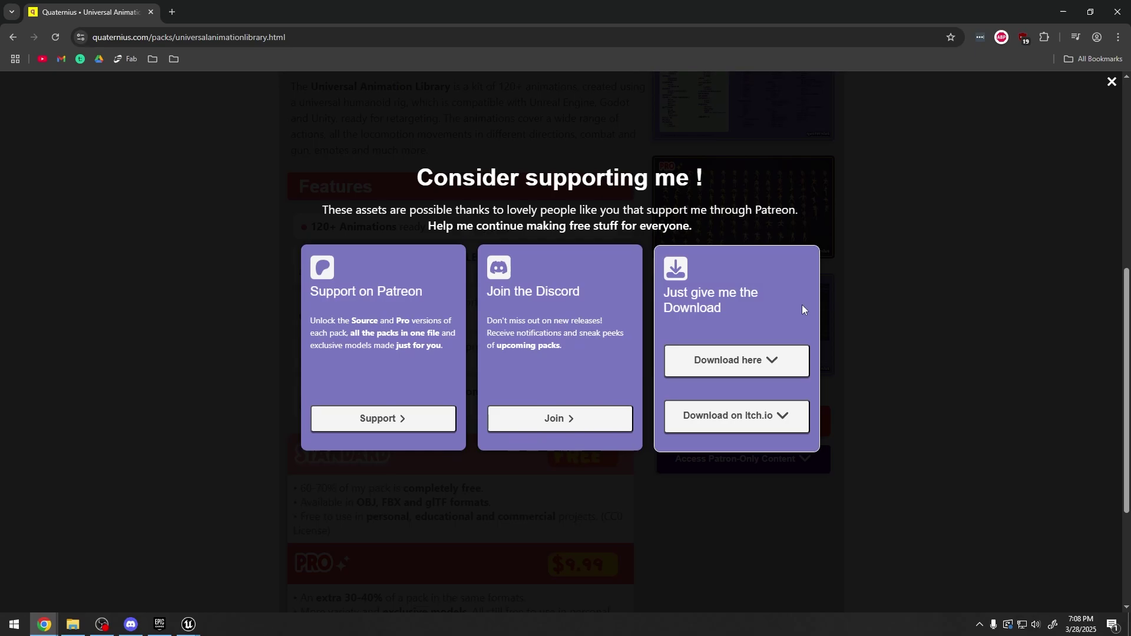
left_click(758, 364)
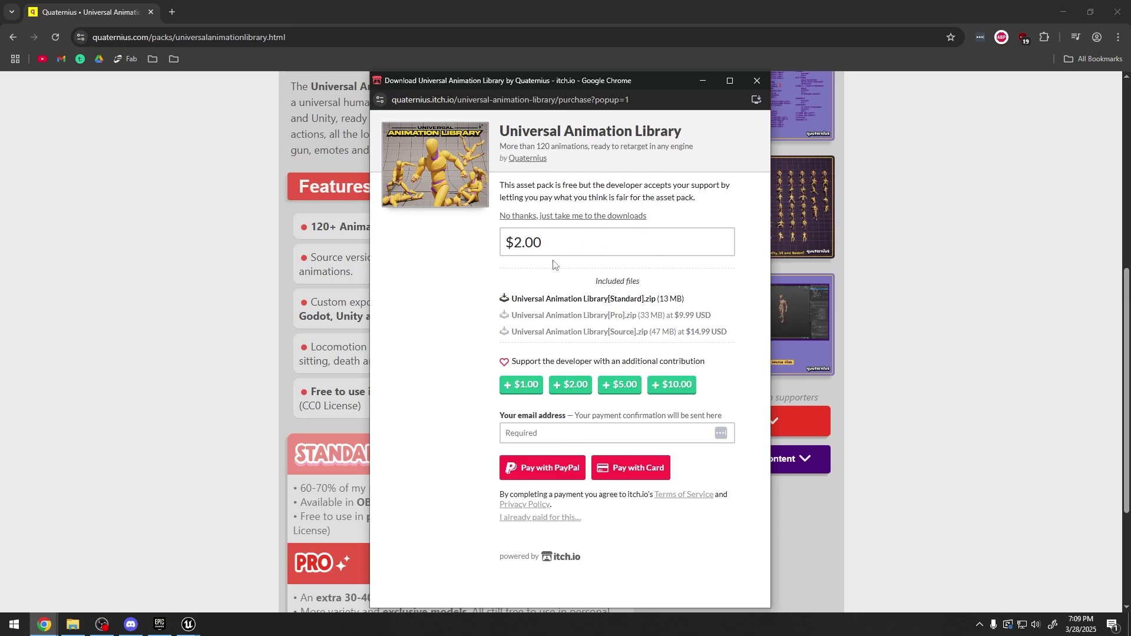
left_click(577, 239)
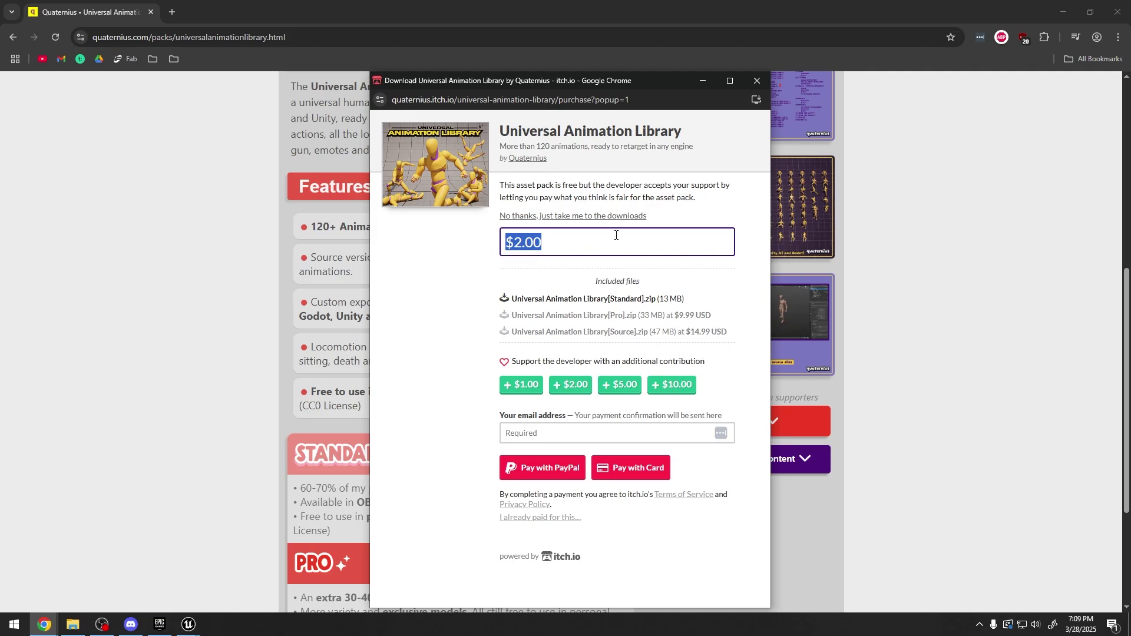
left_click(416, 289)
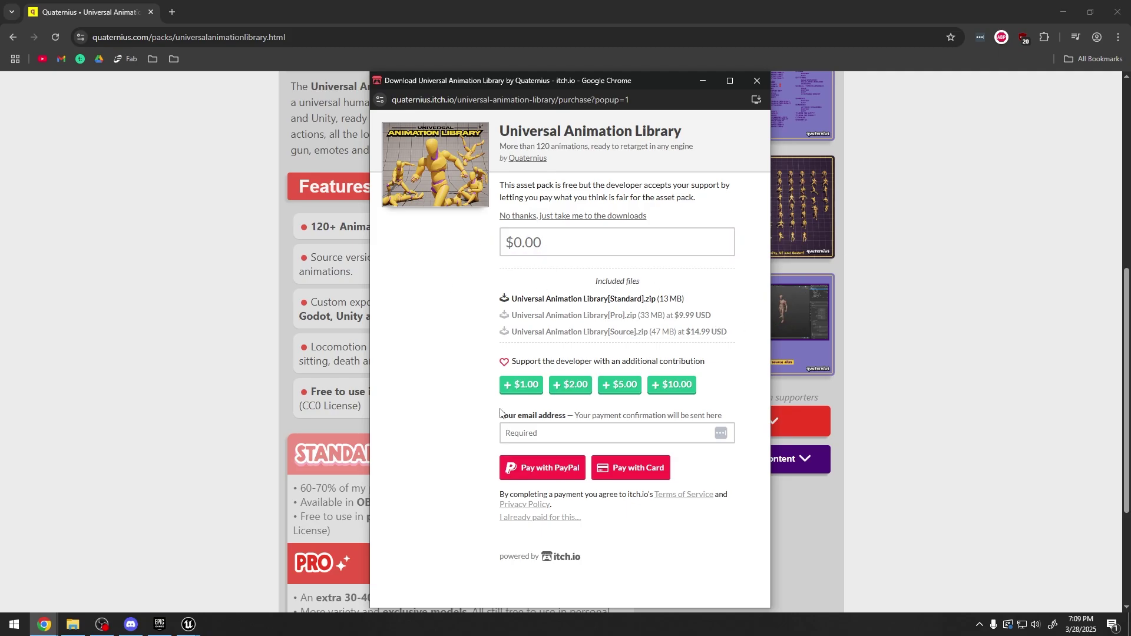
left_click(556, 432)
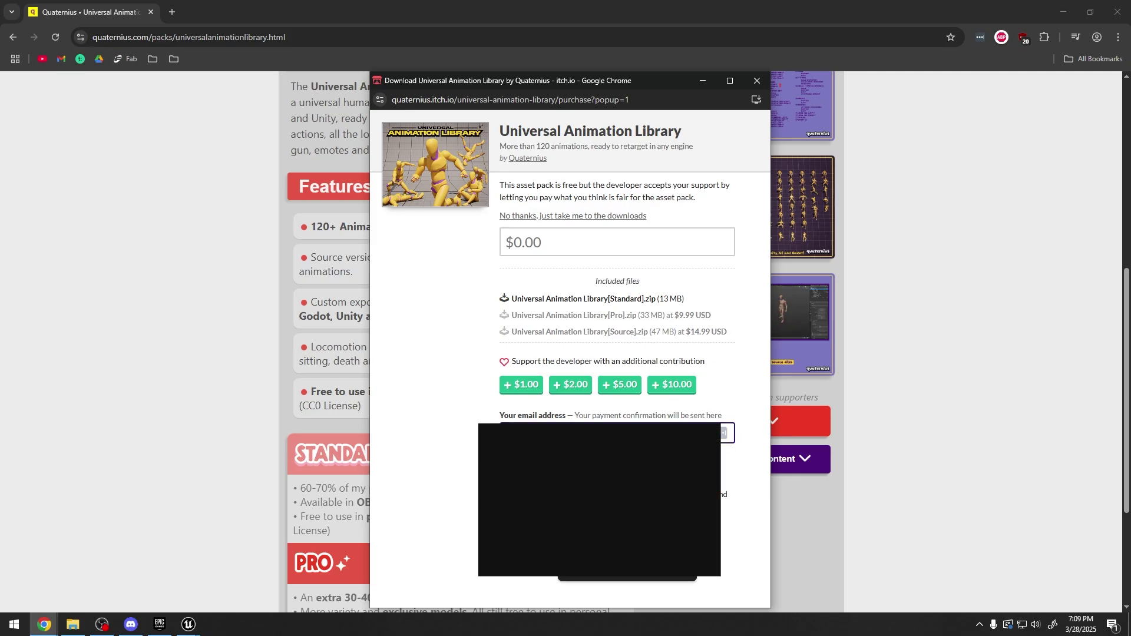
left_click(627, 566)
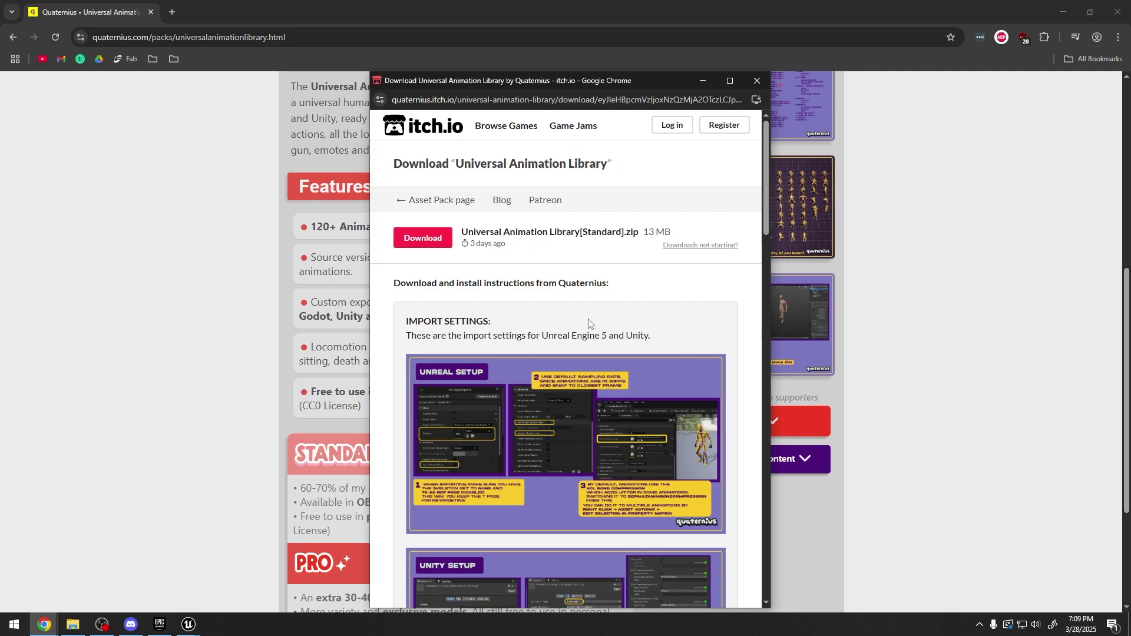
left_click(436, 238)
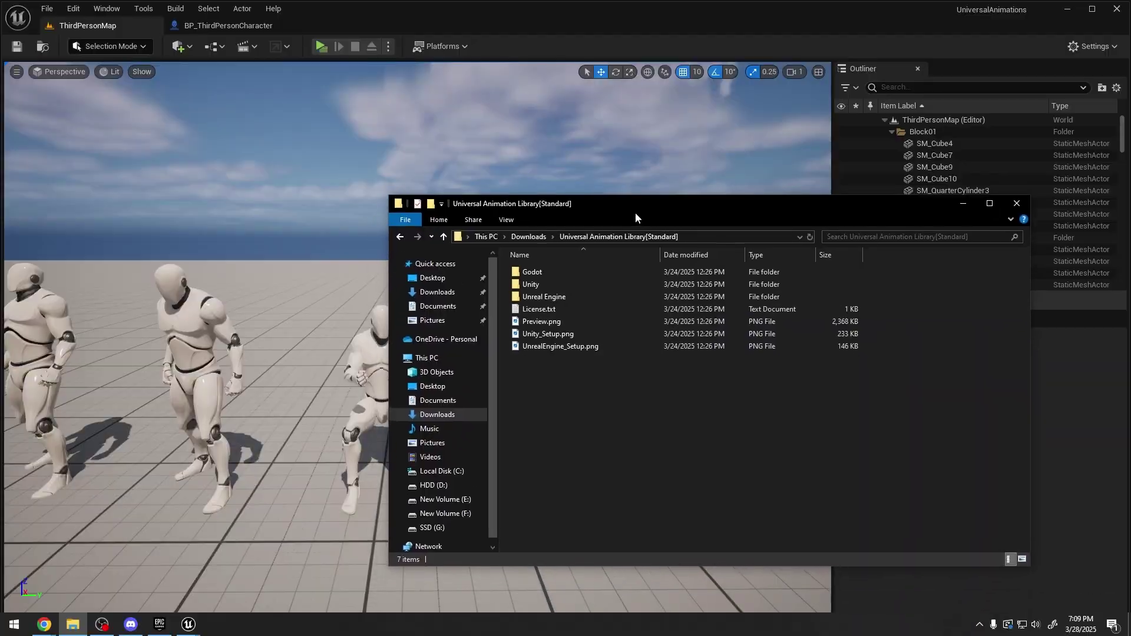
Open the extracted pack's Unreal Engine folder showing AL_Standard.fbx, then return to Unreal.
left_click_drag(635, 214, 669, 153)
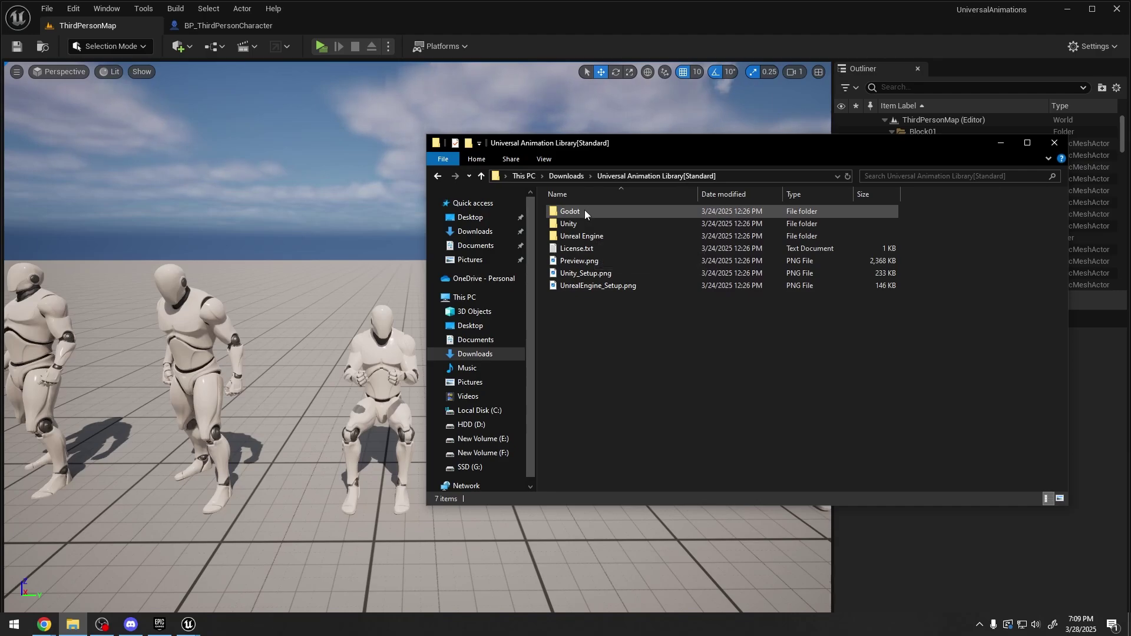
double_click(592, 235)
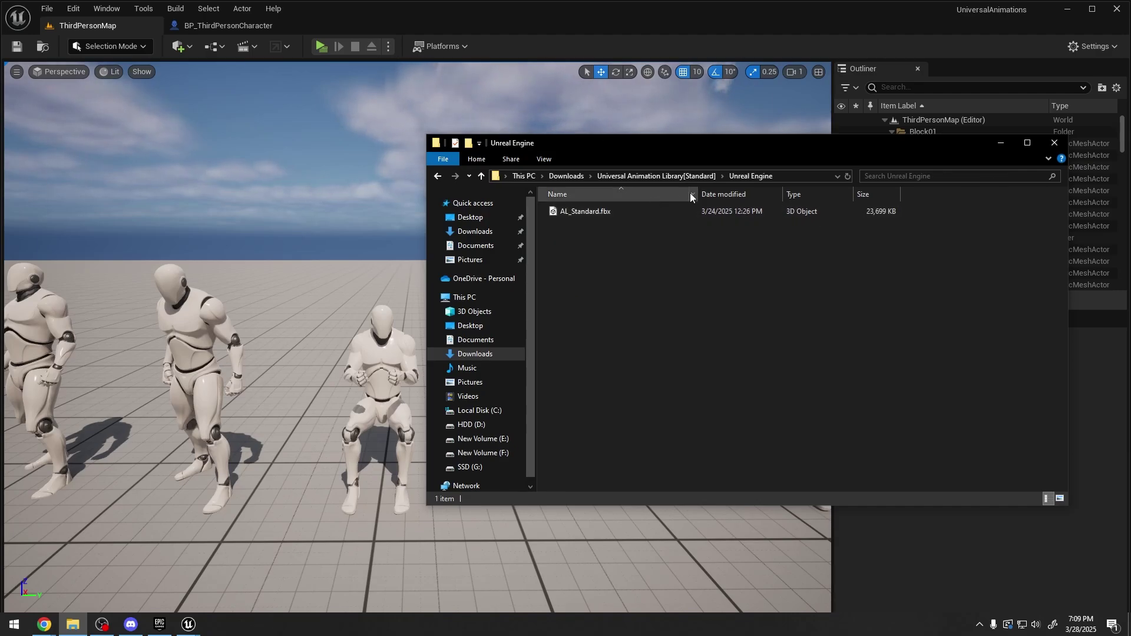
left_click(580, 44)
Dock the Content Browser, then create and open a NewFolder under Content.
left_click(41, 625)
left_click(1000, 419)
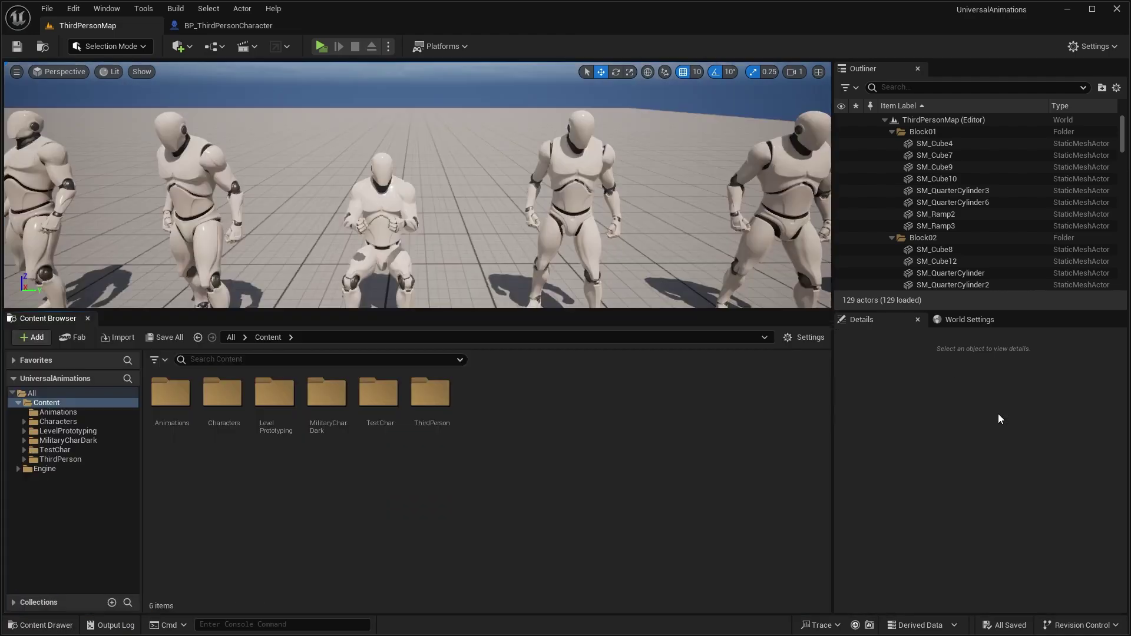
right_click(500, 409)
left_click(542, 225)
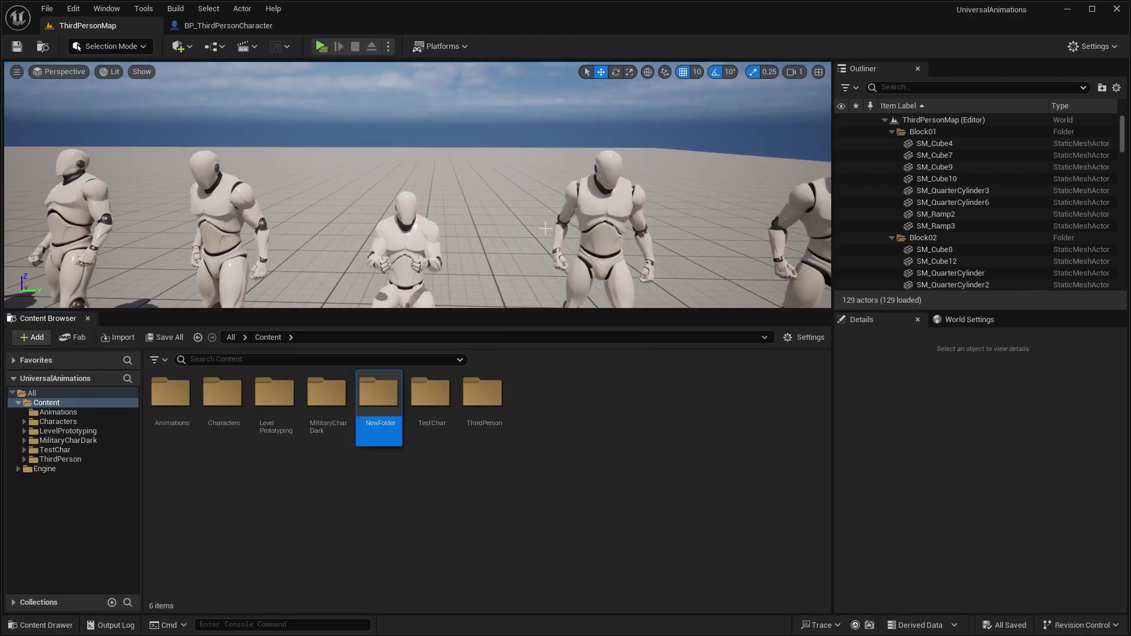
key("Return")
double_click(398, 407)
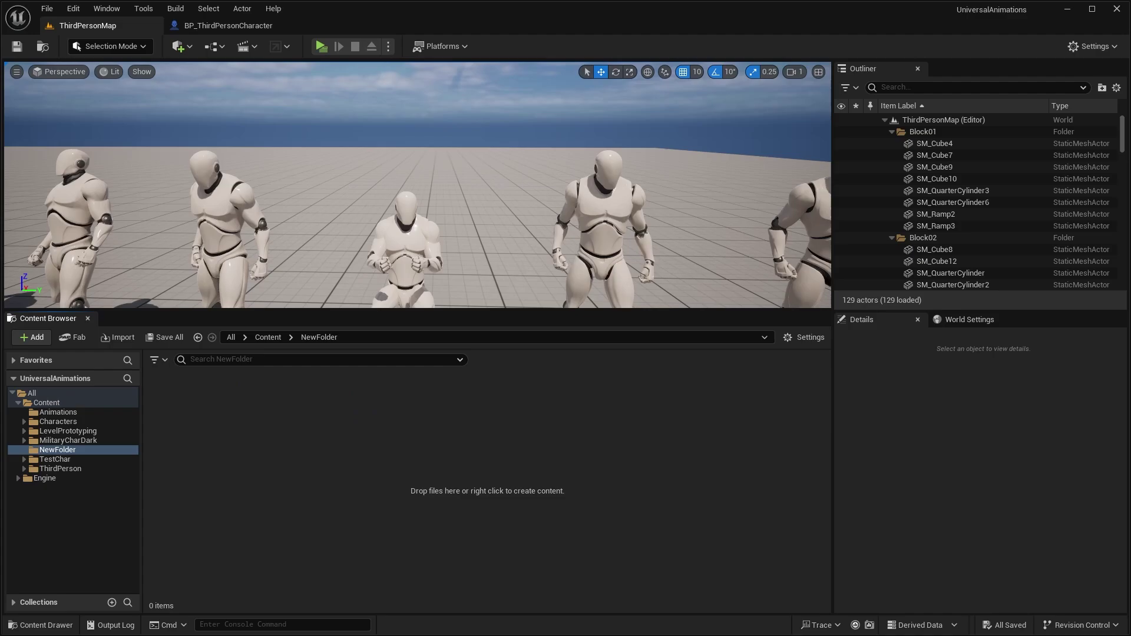
Drag AL_Standard.fbx from File Explorer into NewFolder to import it.
key("alt+Tab")
left_click(695, 211)
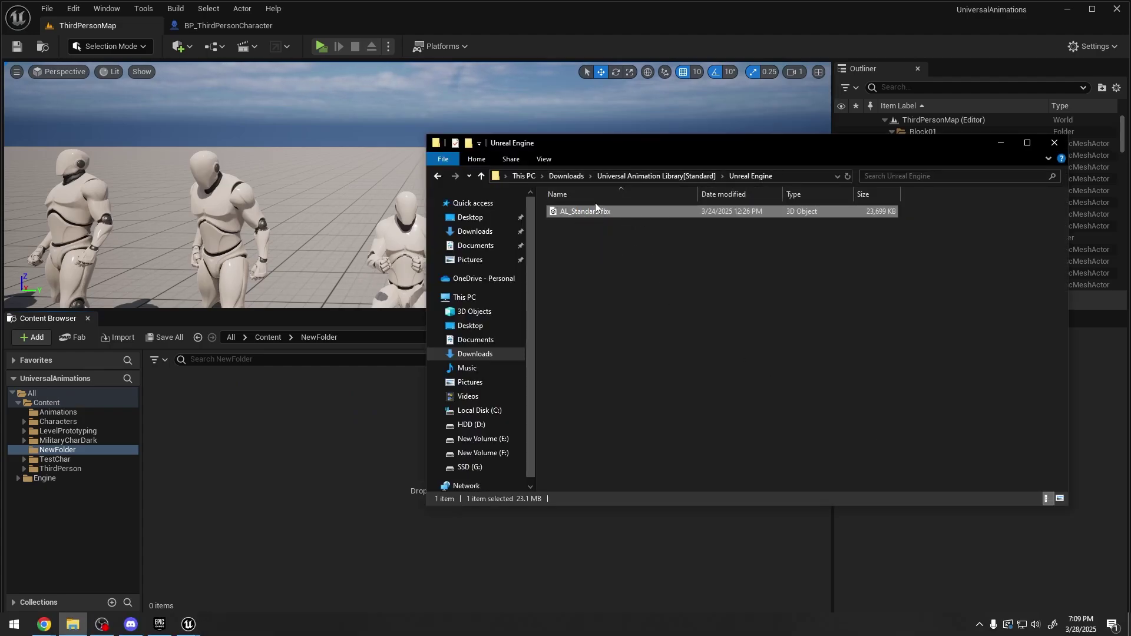
mouse_move(595, 204)
left_mouse_down()
mouse_move(412, 398)
mouse_move(596, 207)
left_mouse_up()
mouse_move(281, 466)
left_mouse_down()
mouse_move(273, 471)
mouse_move(284, 464)
left_mouse_up()
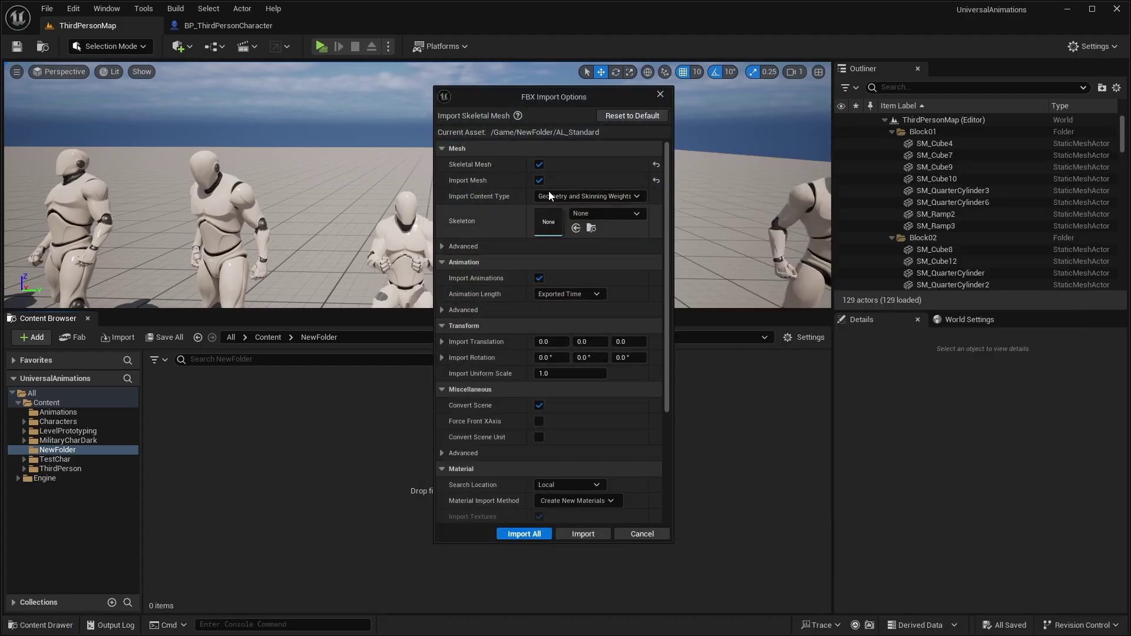
Review the FBX options with Animation expanded and import AL_Standard via Import All.
left_click(454, 263)
left_click(454, 263)
scroll(486, 265, "down", 2)
scroll(486, 265, "up", 2)
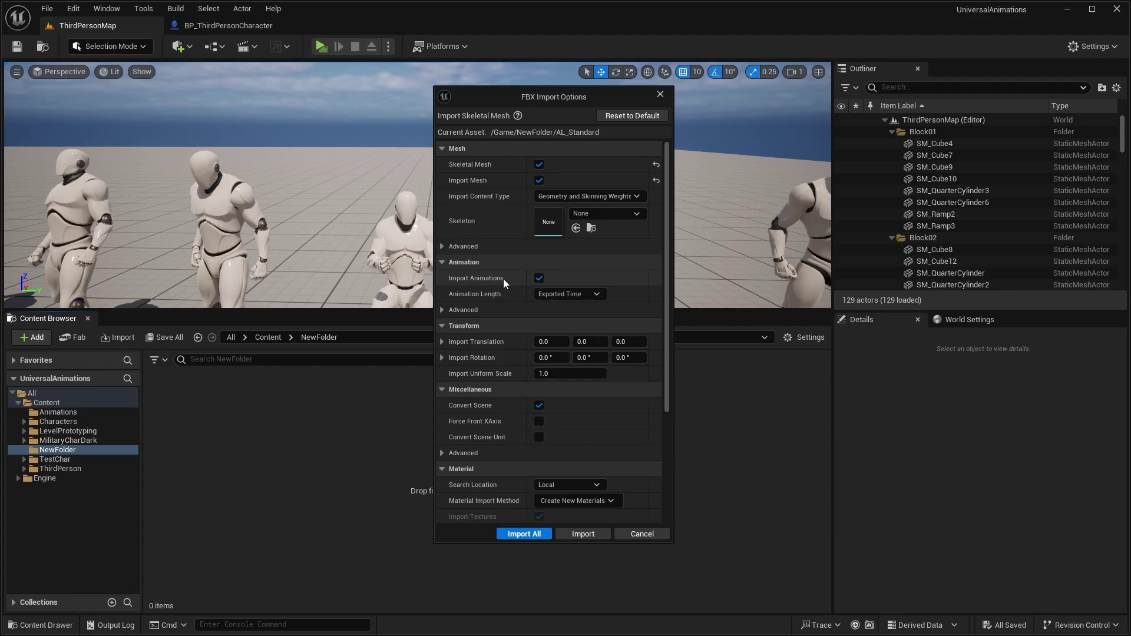
left_click(525, 534)
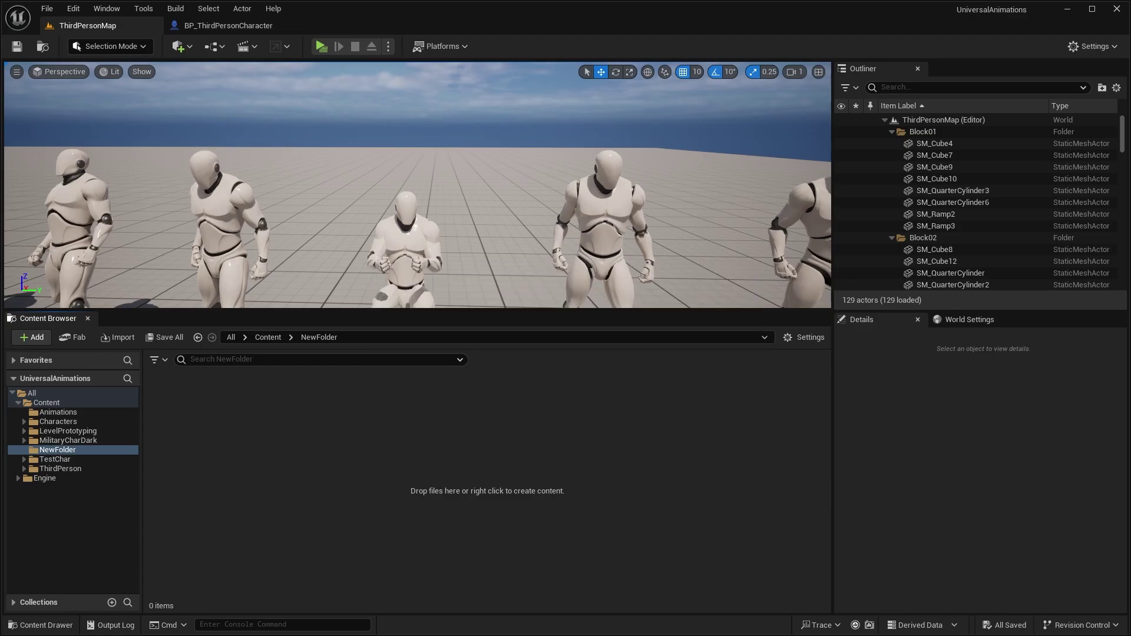
Review the 49 imported AL_Standard assets in NewFolder and save them all with Save All.
scroll(675, 471, "down", 3)
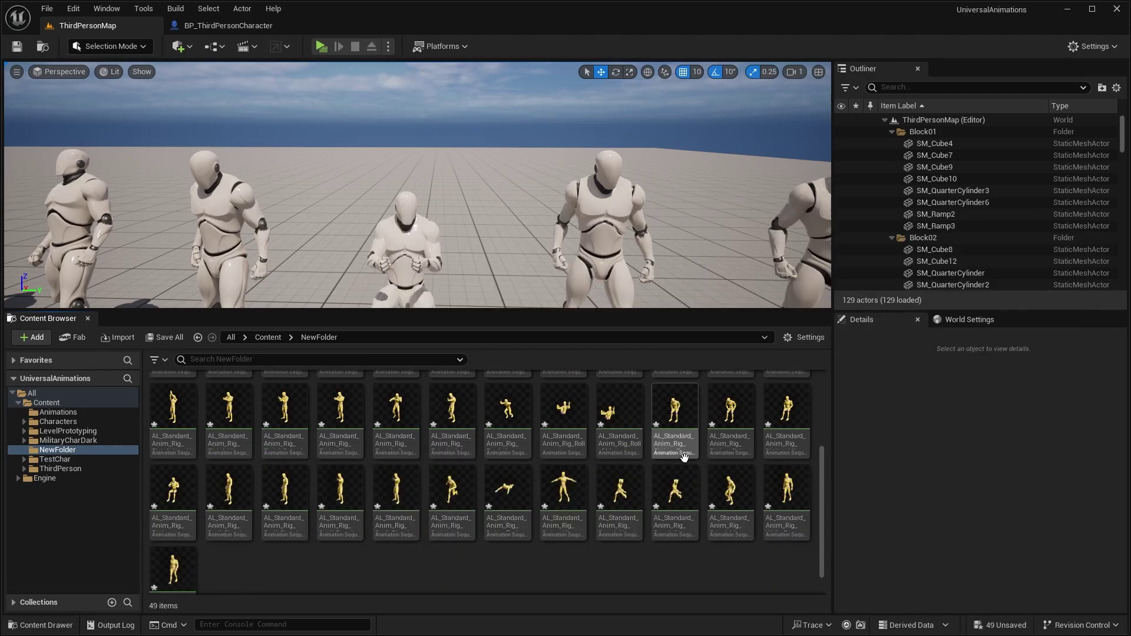
scroll(635, 464, "up", 3)
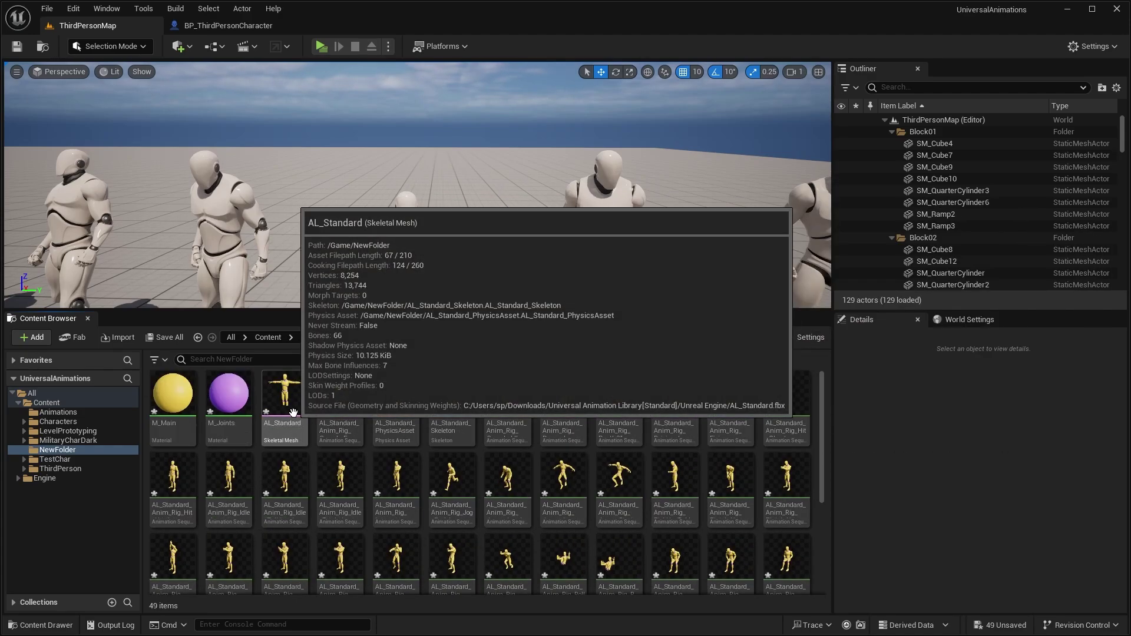
scroll(653, 450, "down", 5)
scroll(653, 450, "up", 2)
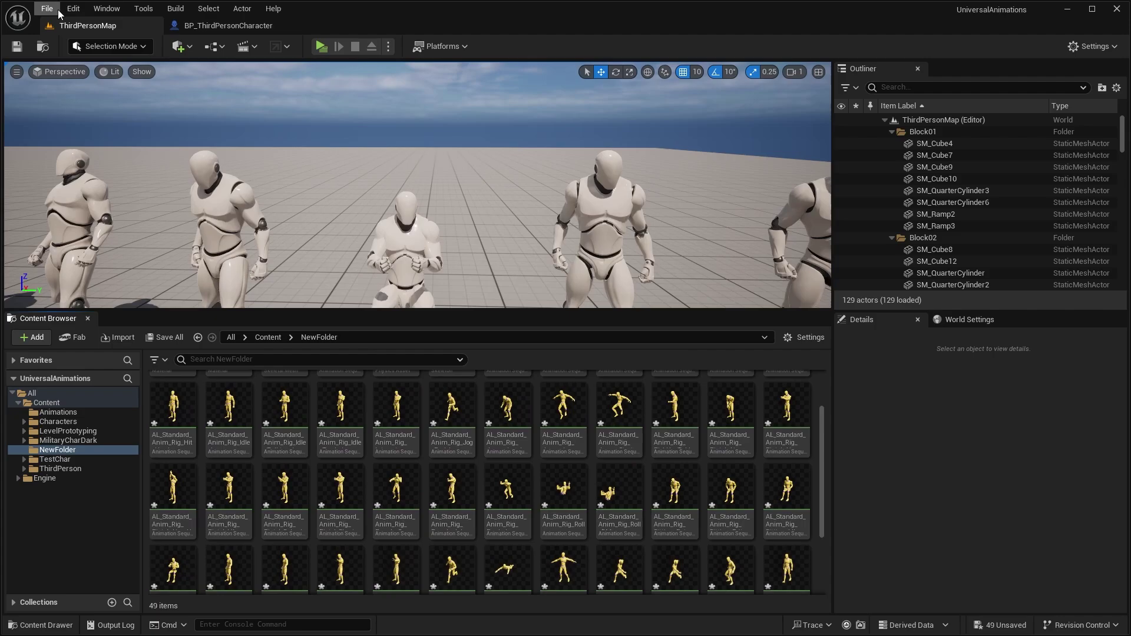
left_click(47, 8)
left_click(83, 149)
scroll(601, 430, "up", 2)
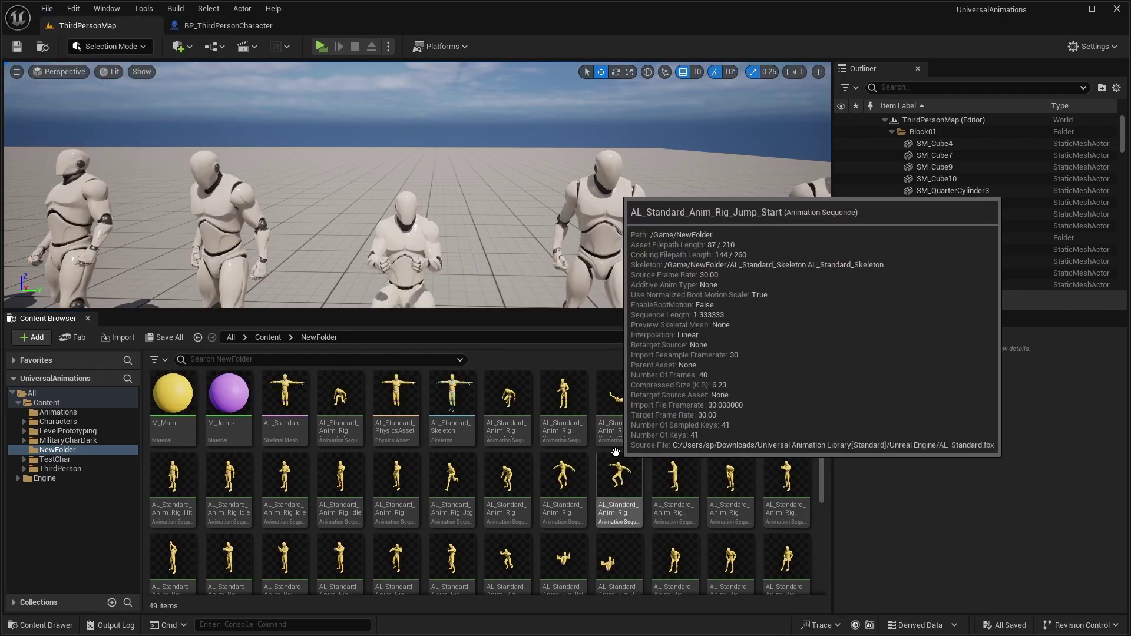
scroll(613, 422, "down", 2)
scroll(613, 421, "up", 2)
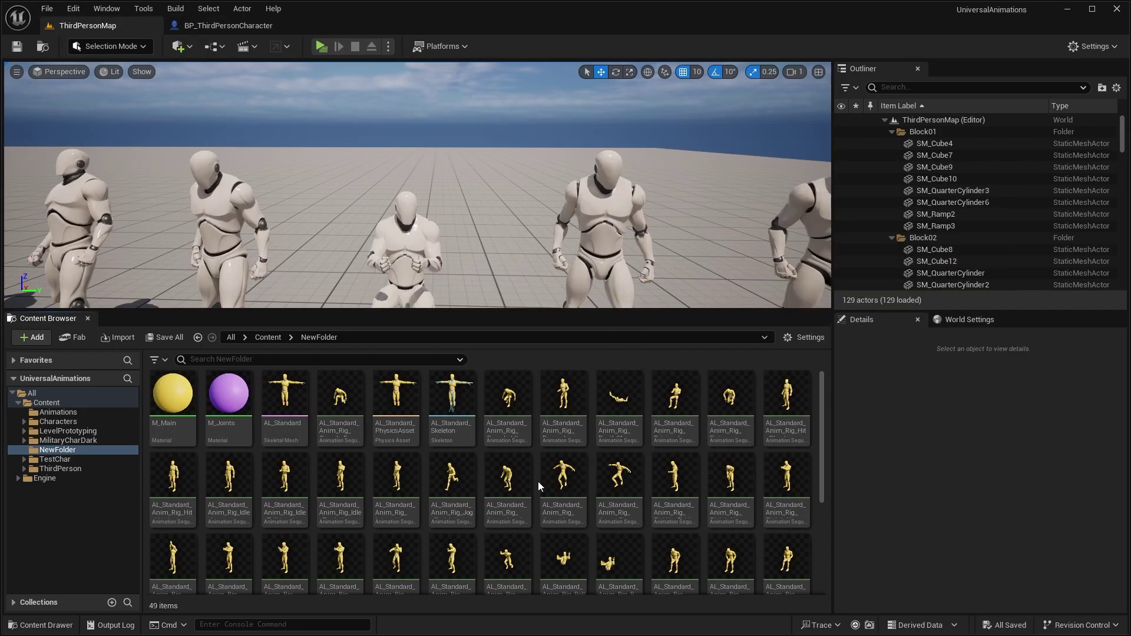
Open Retarget Animations from the Jump_Land animation's context menu.
right_click(513, 407)
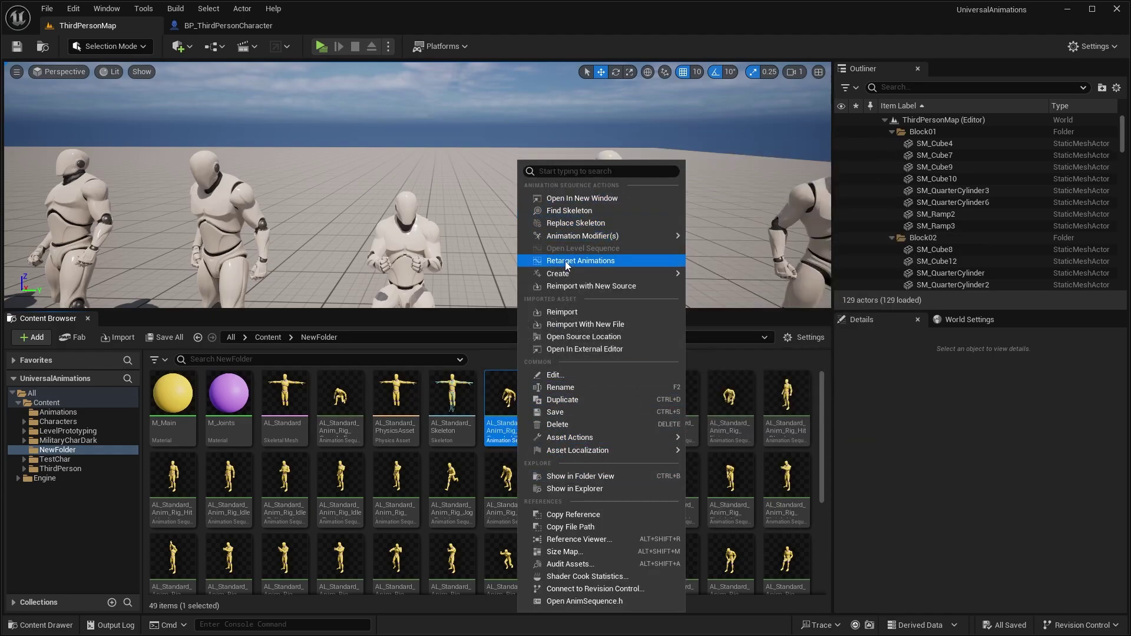
left_click(596, 261)
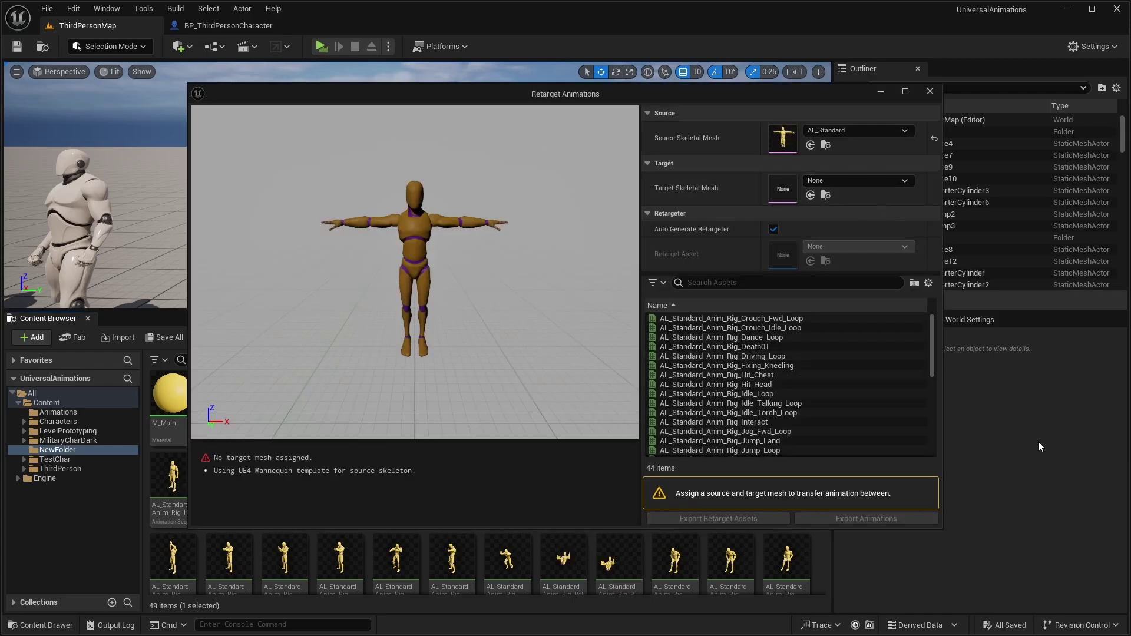
Set SKM_Quinn as the target skeletal mesh, after briefly trying SK_Mannequin.
left_click(843, 186)
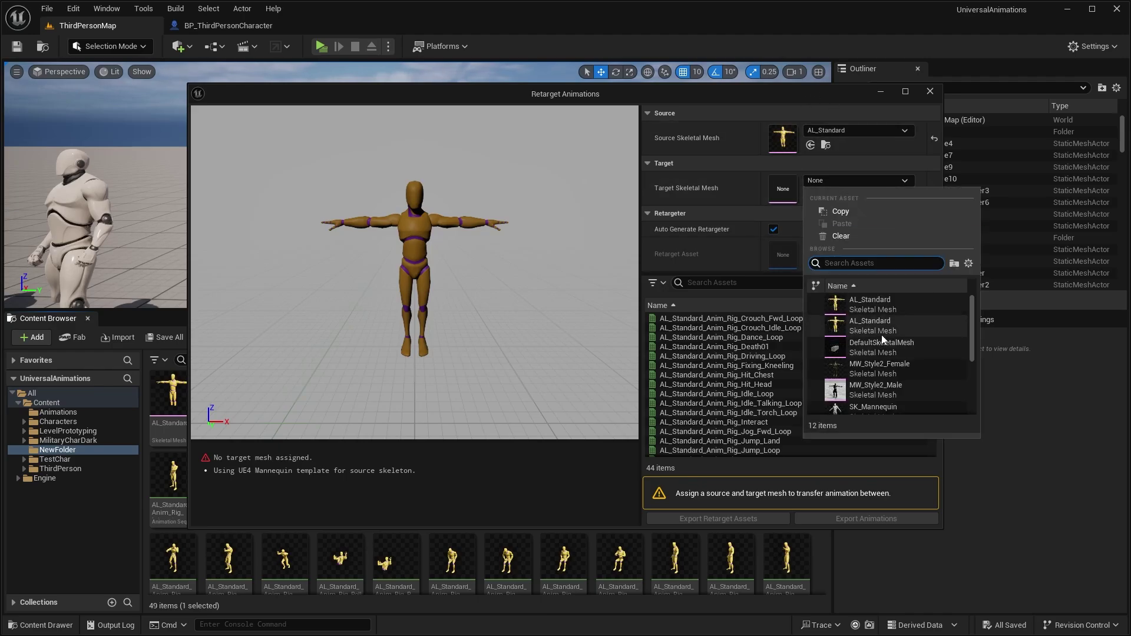
scroll(884, 342, "down", 3)
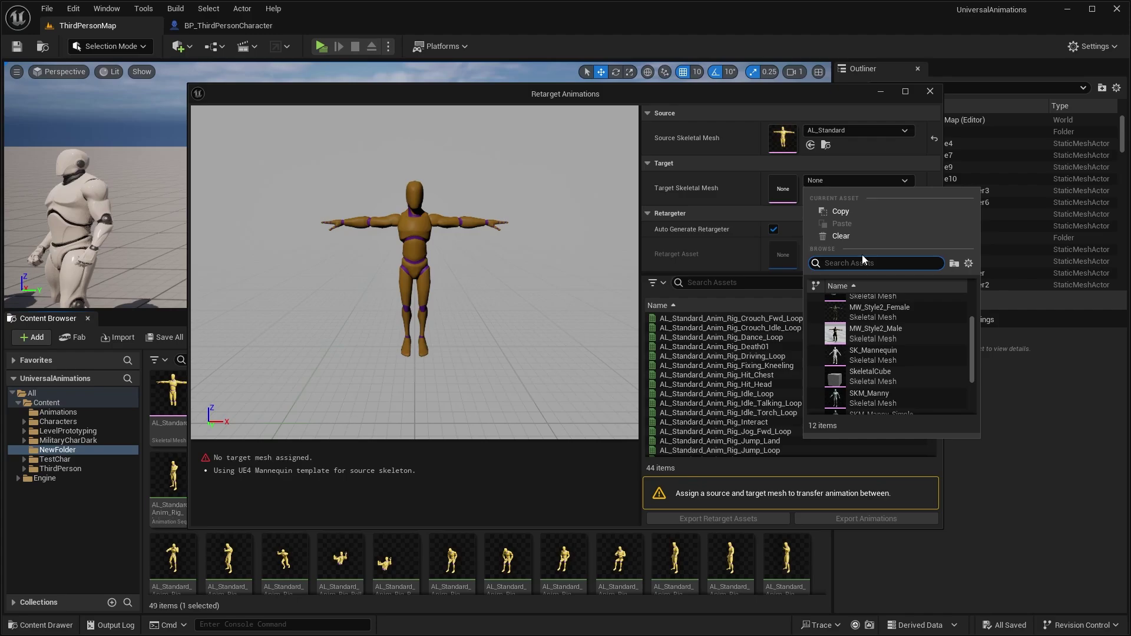
left_click(837, 178)
left_click(837, 178)
scroll(869, 361, "down", 1)
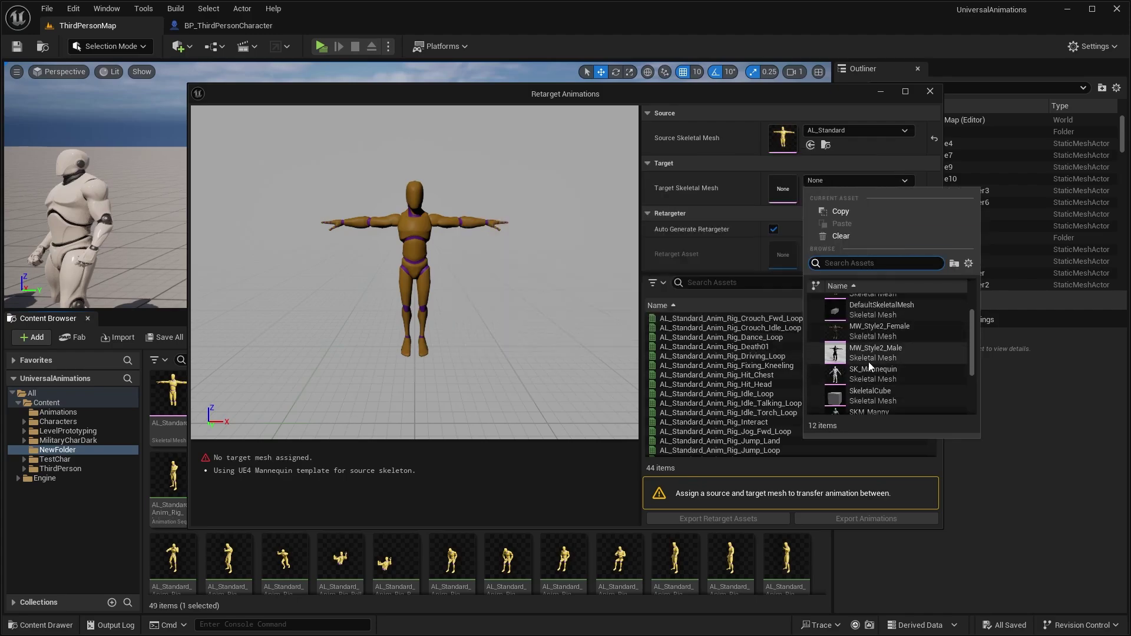
left_click(873, 372)
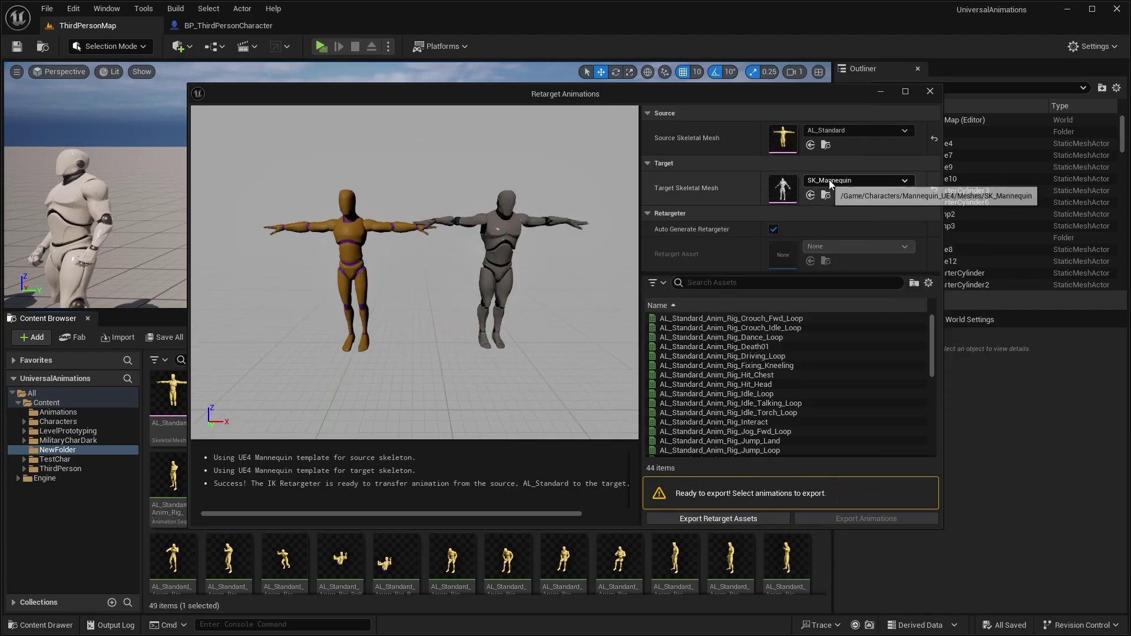
left_click(843, 180)
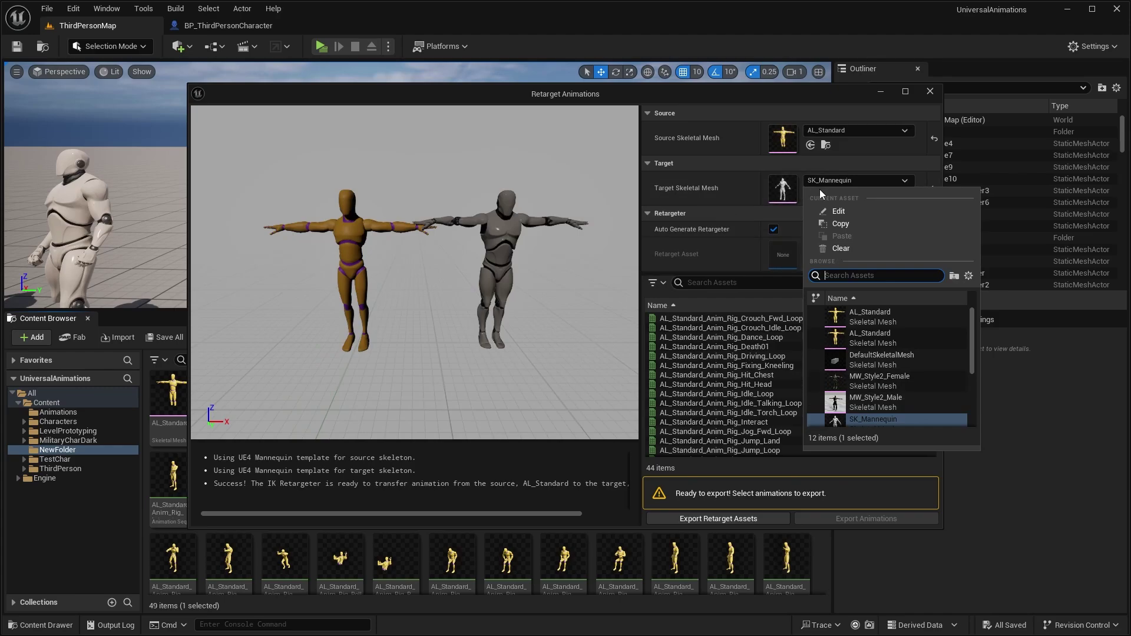
scroll(884, 360, "down", 2)
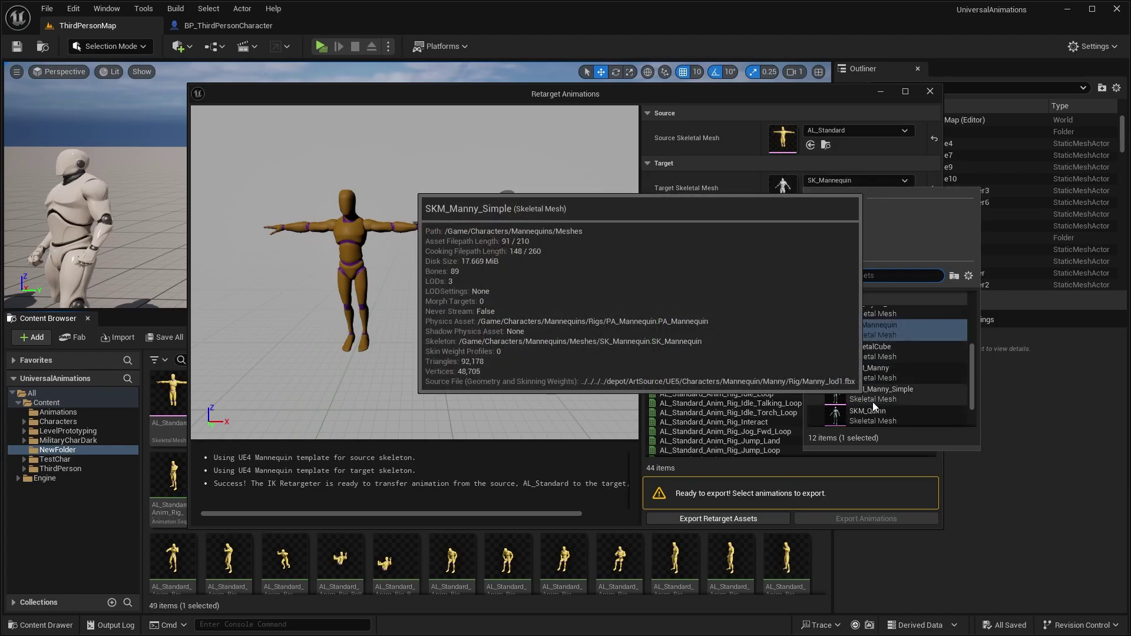
left_click(823, 198)
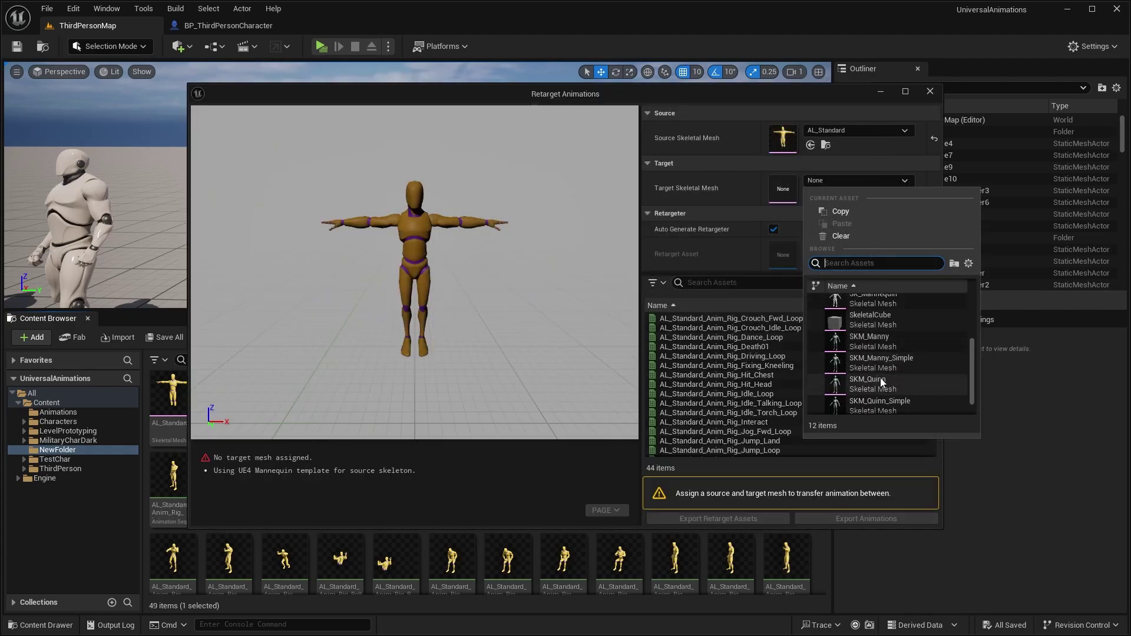
Preview Death01, Jump_Start, Pistol_Reload and Spell_Simple_Idle_Loop on both characters.
left_click(884, 347)
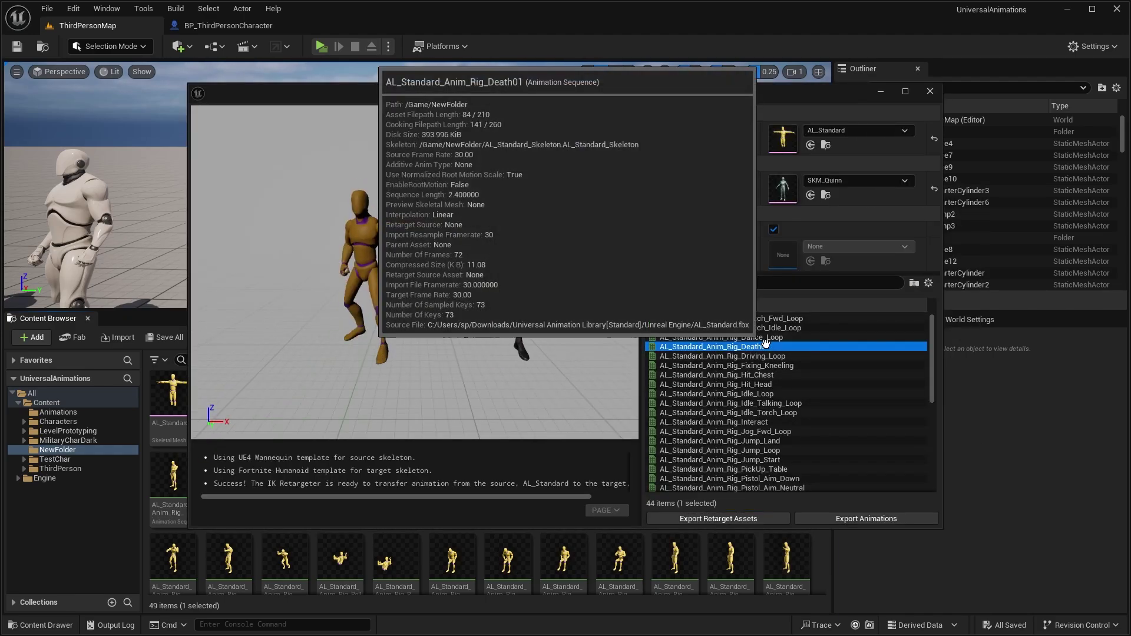
scroll(884, 413, "down", 2)
left_click(883, 422)
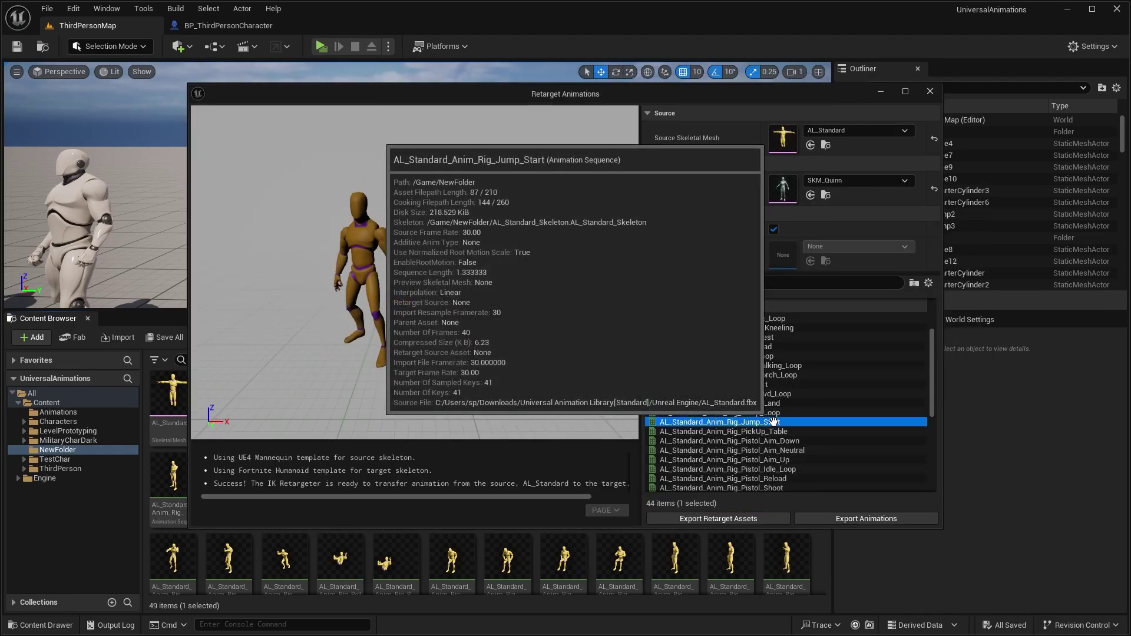
scroll(884, 369, "down", 2)
key("Down")
key("Down")
key("Down")
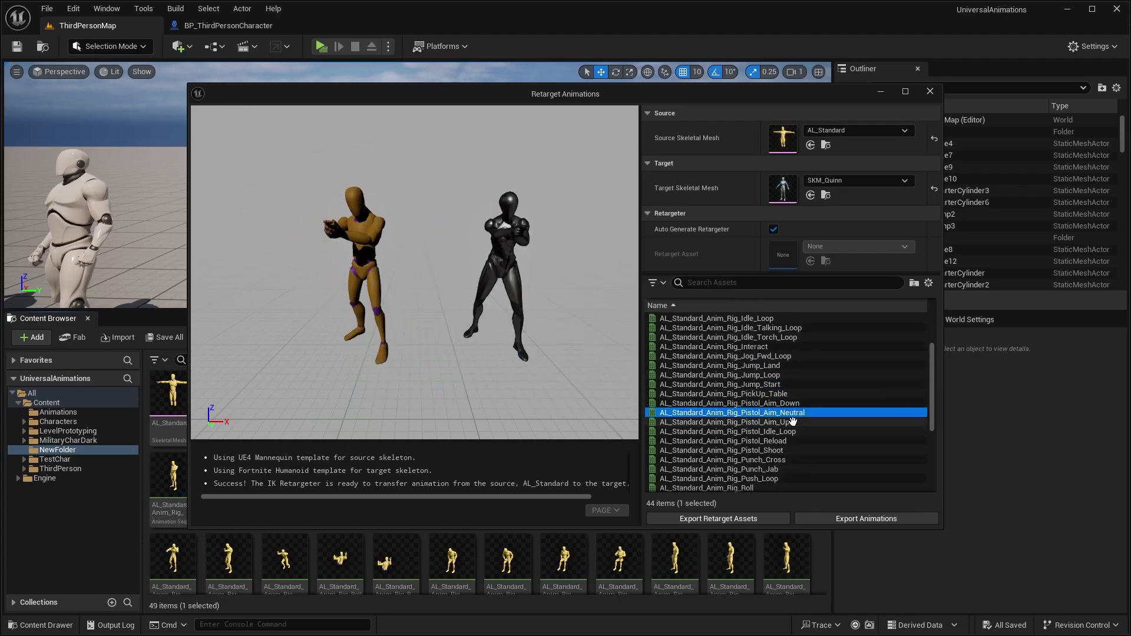
left_click(777, 441)
scroll(832, 381, "down", 6)
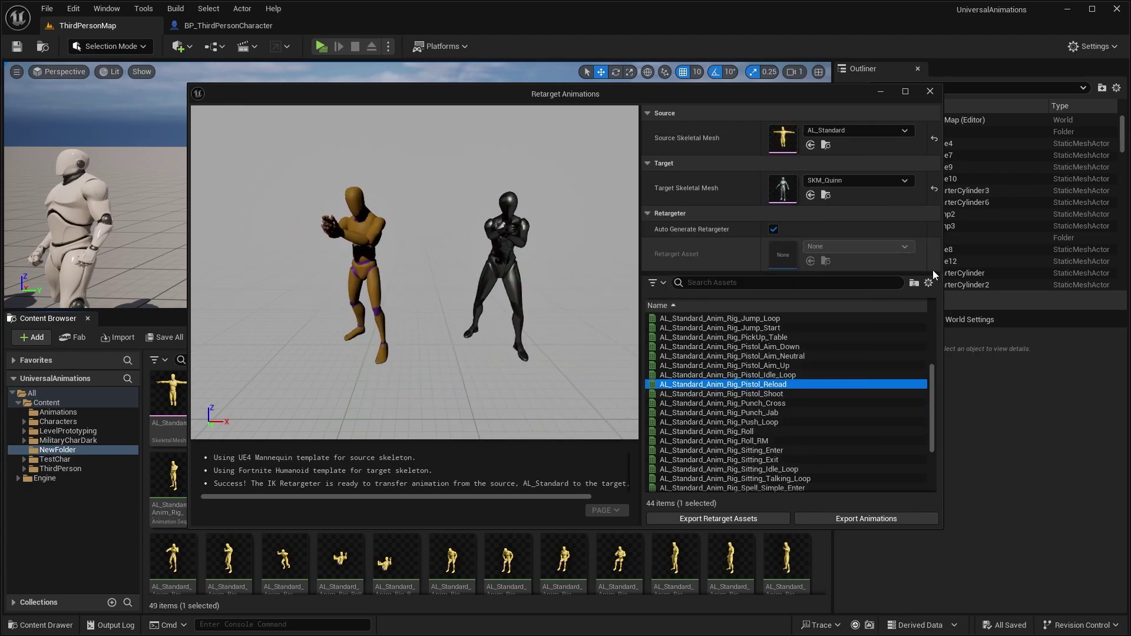
left_click(766, 450)
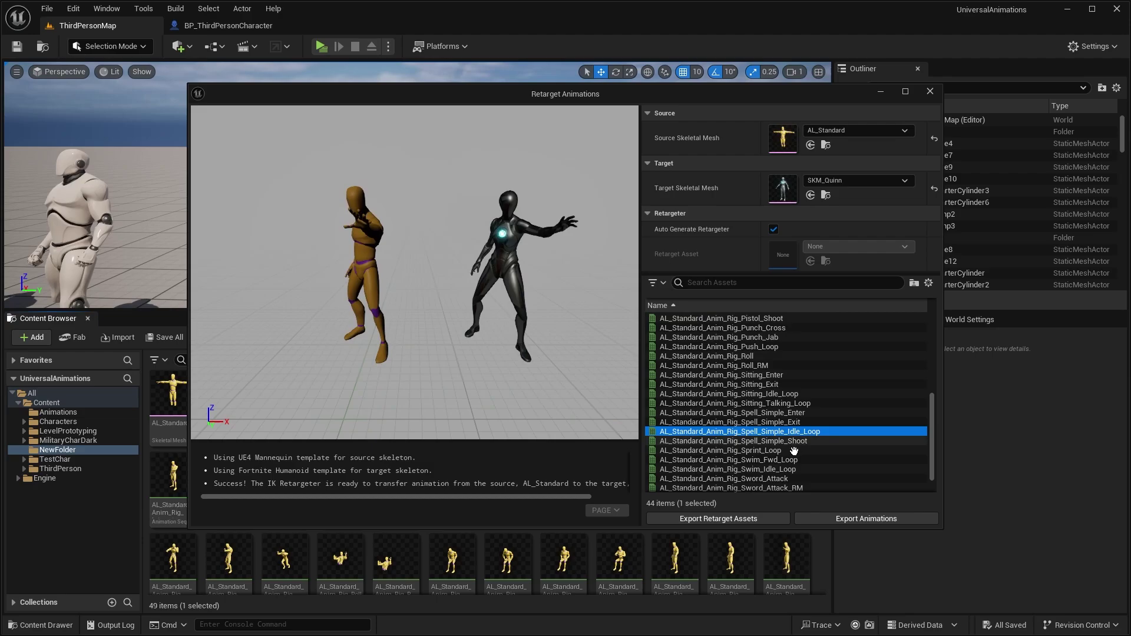
Select all 44 animations, then narrow the selection to Death01 alone.
scroll(819, 412, "down", 3)
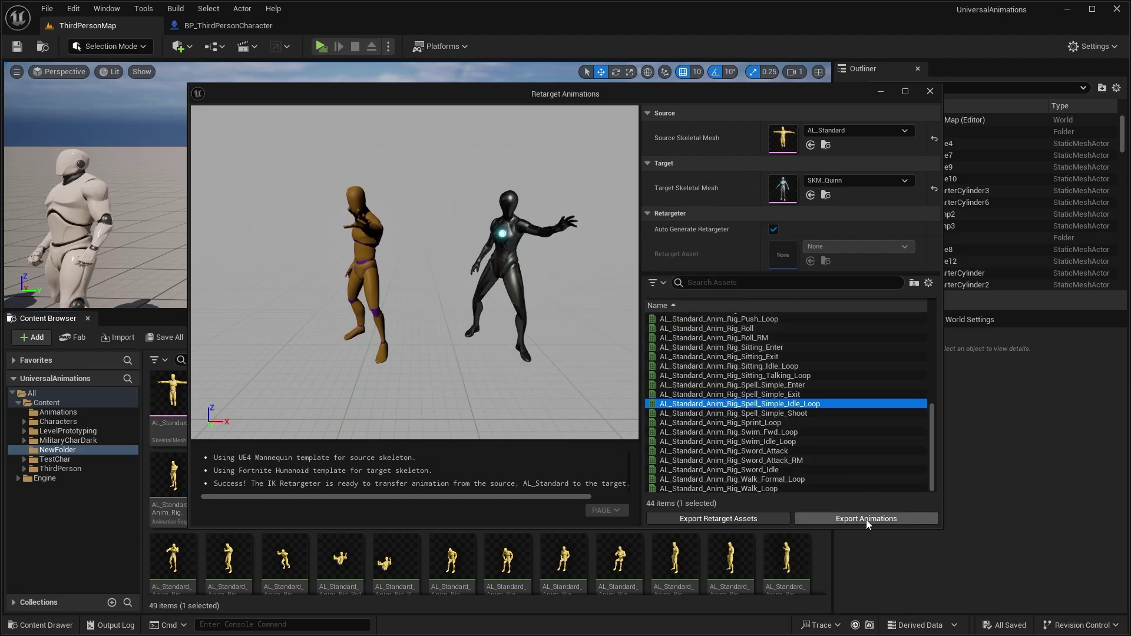
scroll(833, 403, "up", 8)
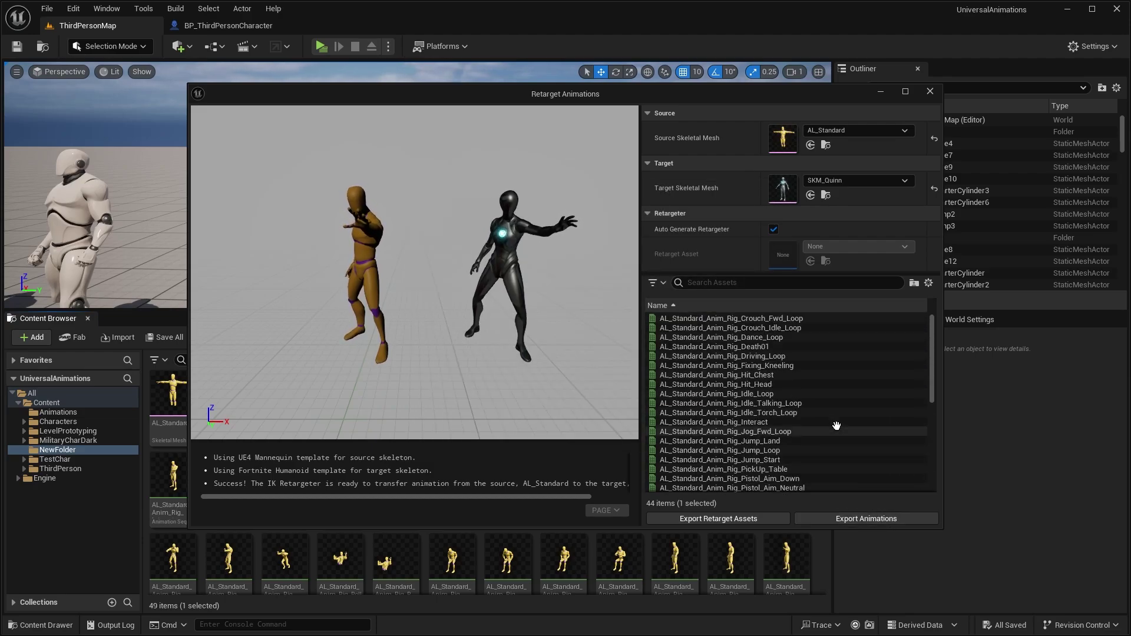
key("ctrl+a")
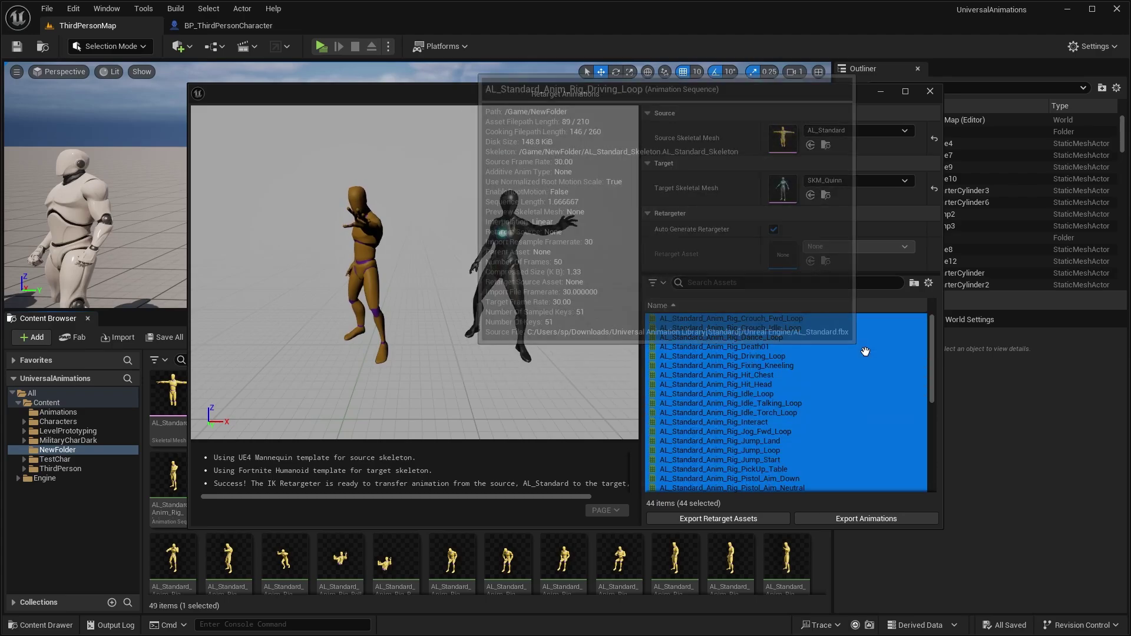
left_click(760, 347)
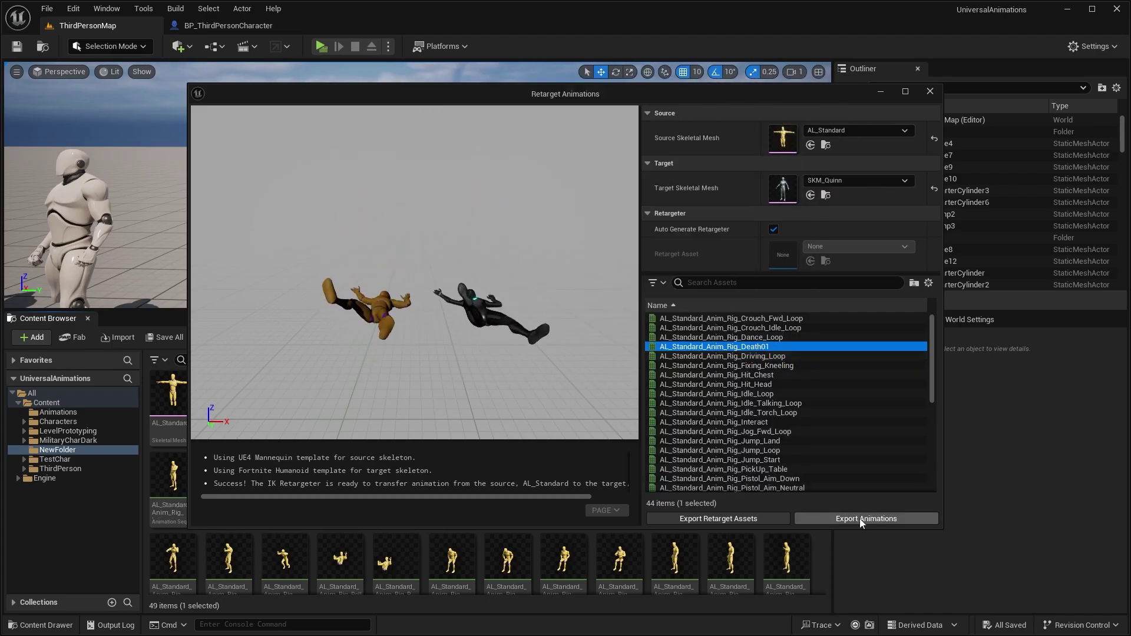
Export Death01 retargeted to SKM_Quinn into a new subfolder /Game/NewFolder/NewFolder.
left_click(860, 519)
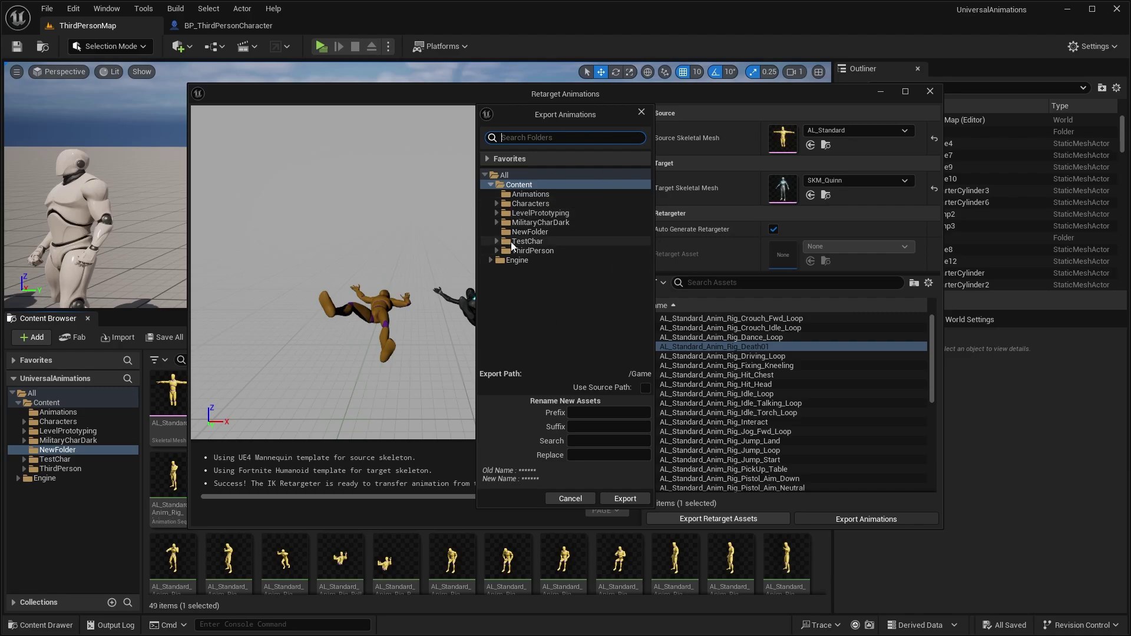
right_click(532, 236)
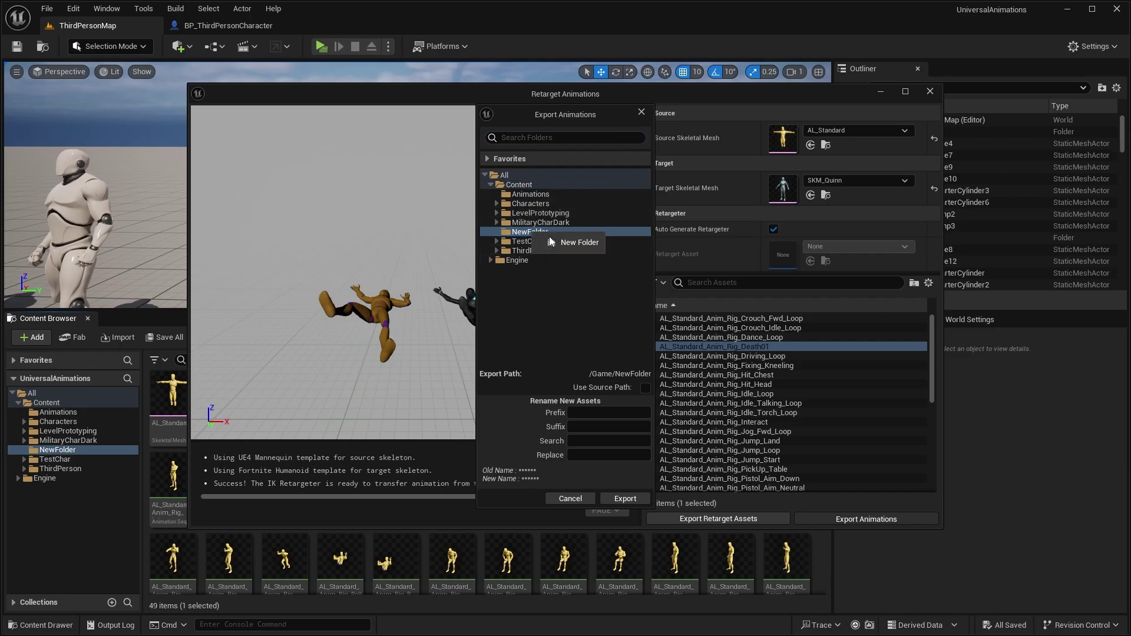
left_click(580, 243)
left_click(511, 244)
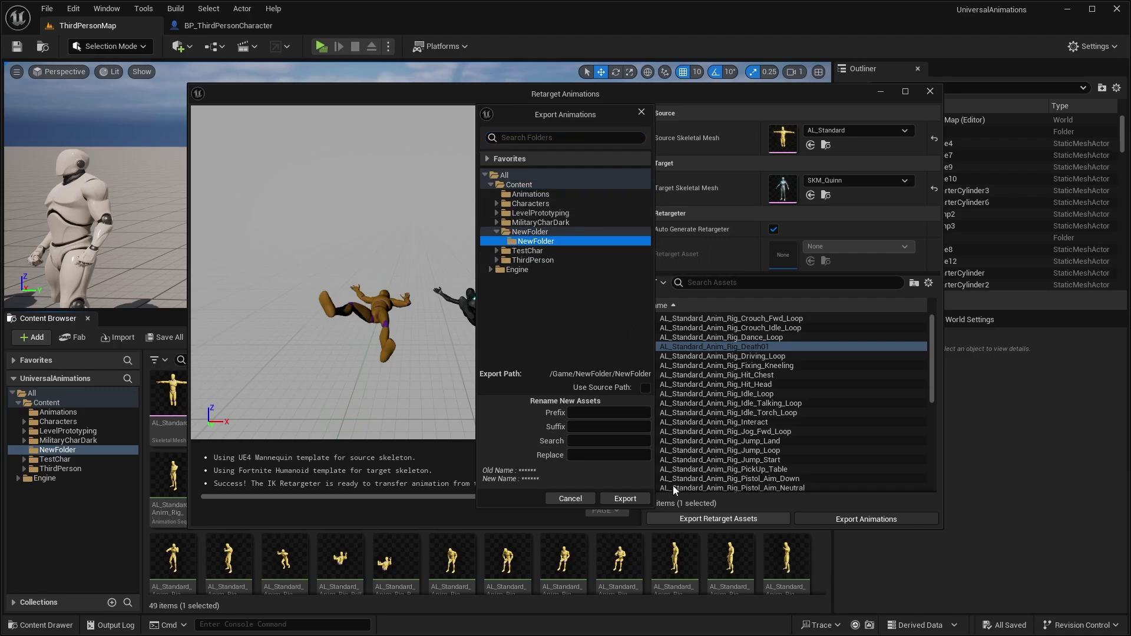
left_click(625, 498)
left_click(661, 365)
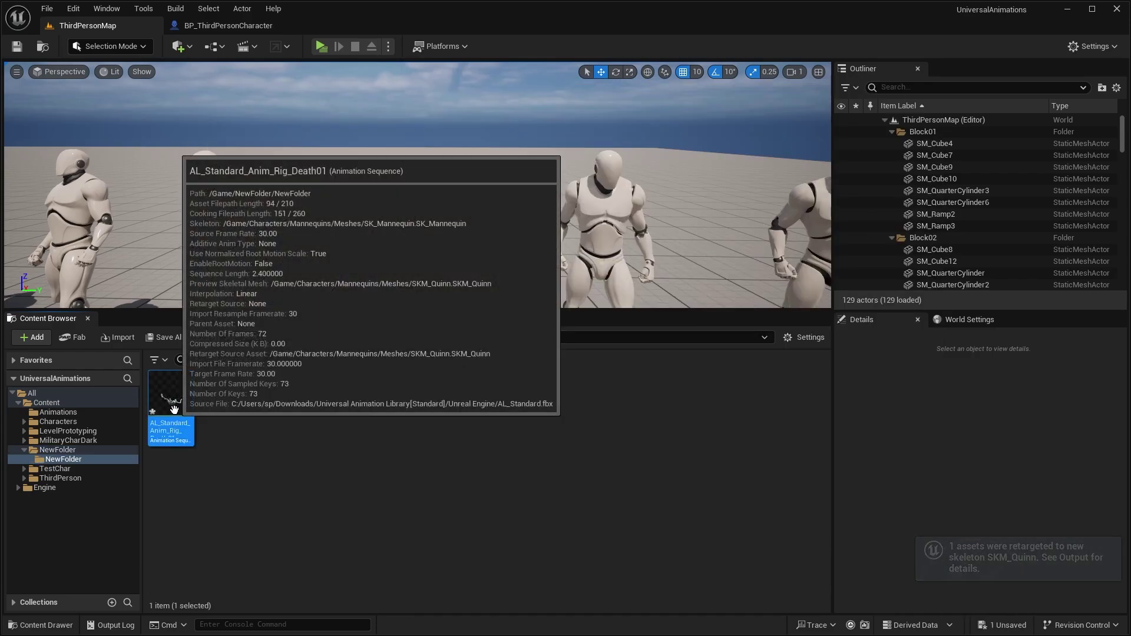
Place the retargeted Death01 animation in the level and rotate it 90° on Z to face the camera.
left_click_drag(171, 407, 475, 215)
key("f")
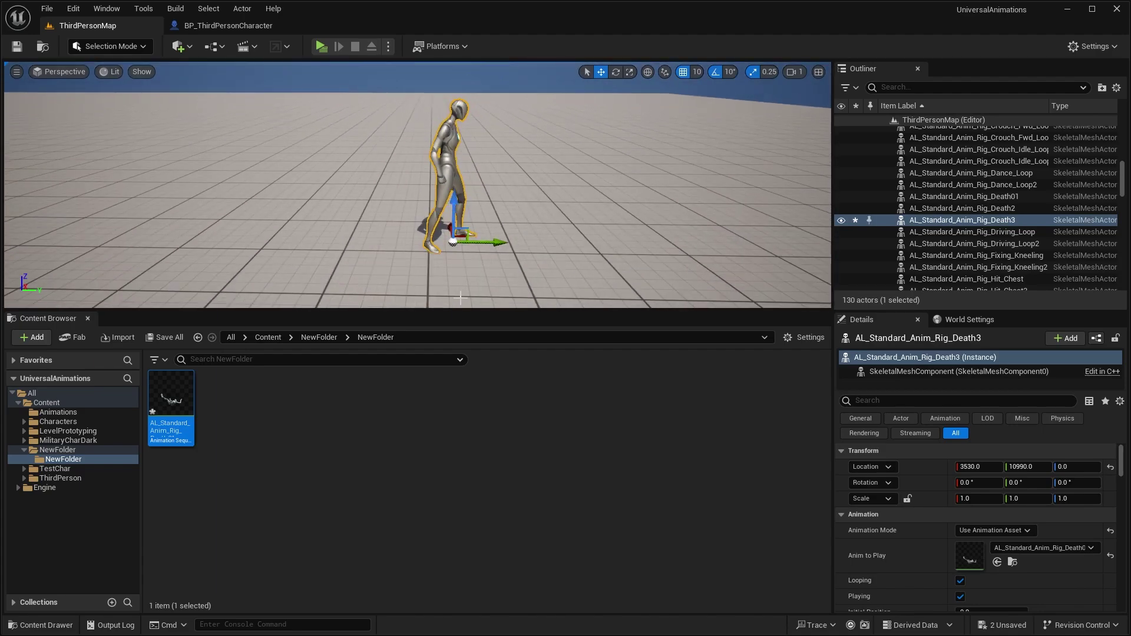
key("e")
left_click_drag(441, 272, 538, 245)
key("w")
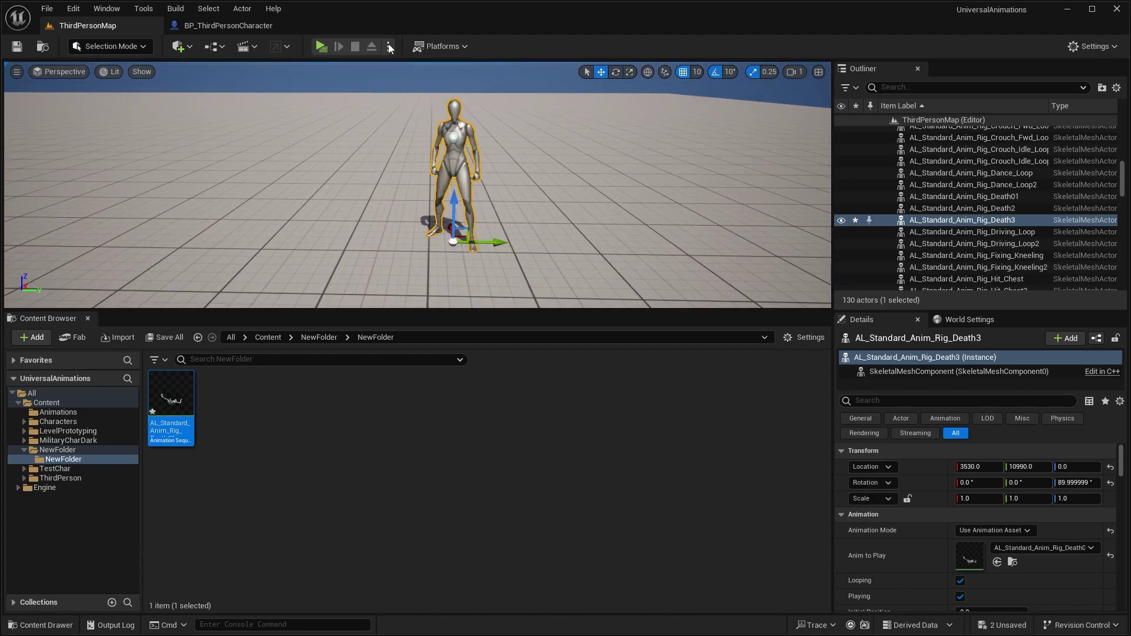
Simulate the level to check the animation, stop it, then Save All.
left_click(389, 47)
left_click(436, 157)
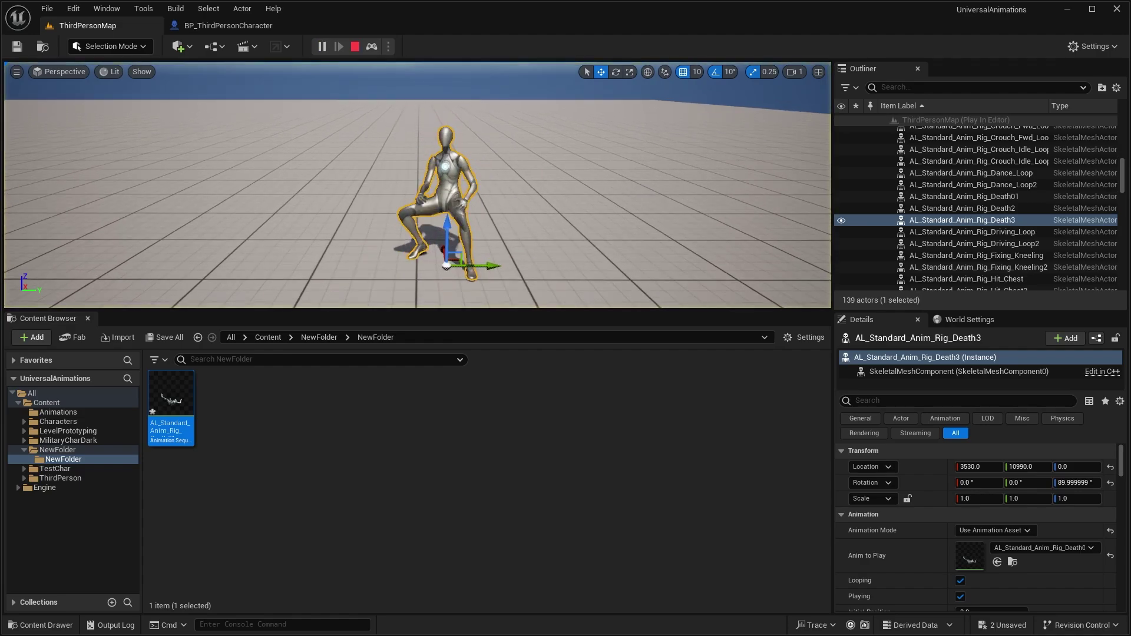
right_click_drag(467, 99, 467, 99)
key("Escape")
left_click(47, 8)
left_click(108, 154)
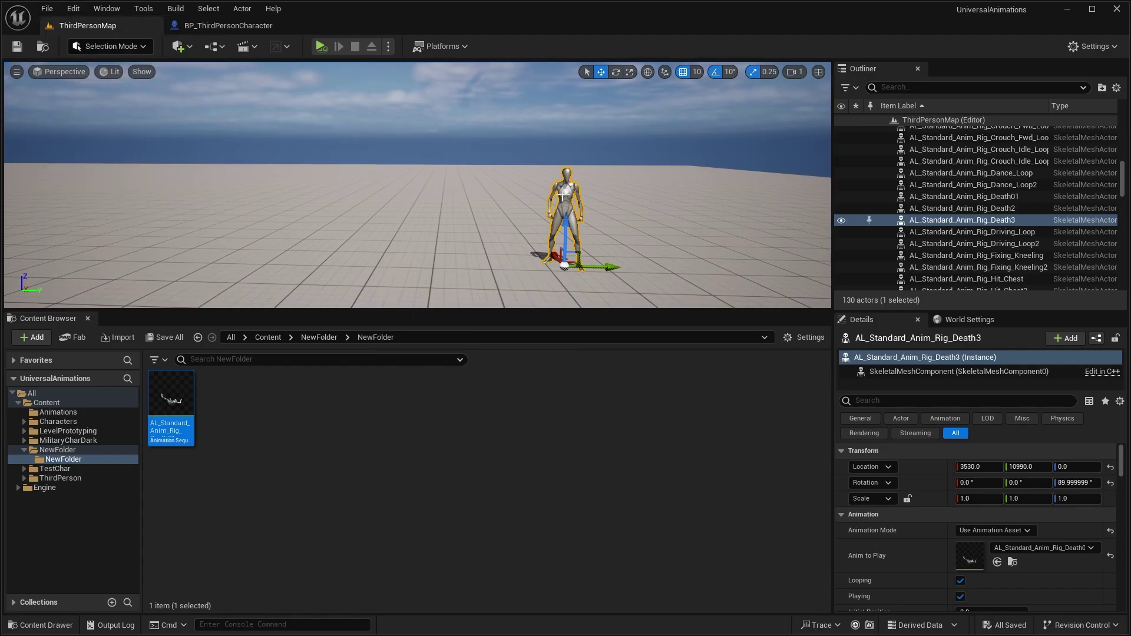
Play ThirdPersonMap and fly the camera with W and S to watch the animated mannequins.
right_click_drag(109, 154, 108, 155)
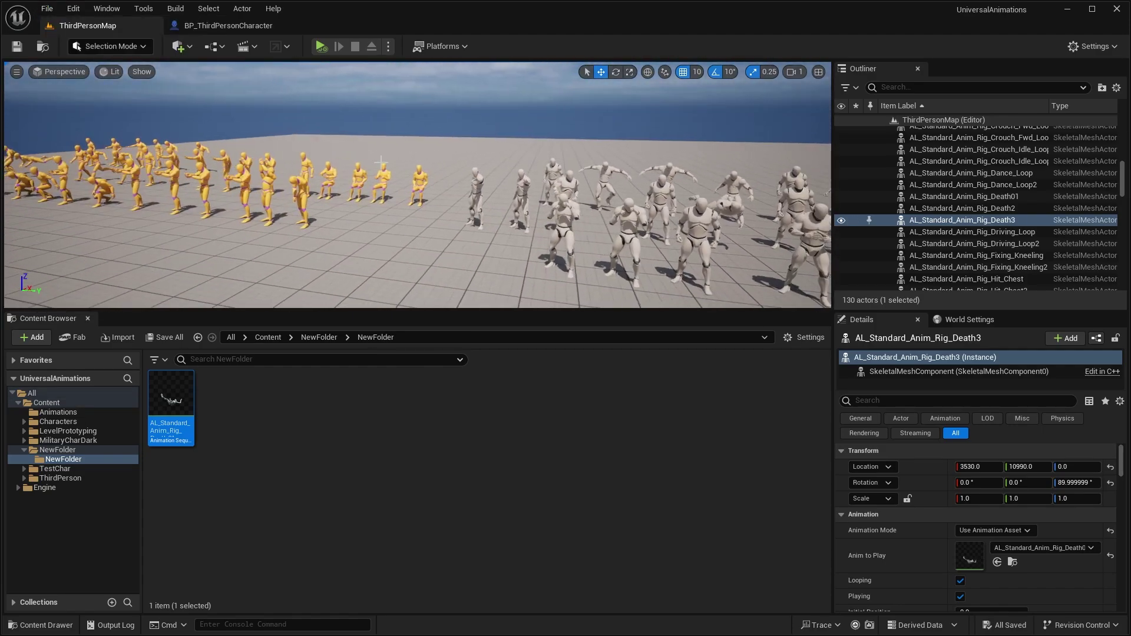
left_click(320, 46)
right_click_drag(545, 160, 545, 160)
left_click(544, 94)
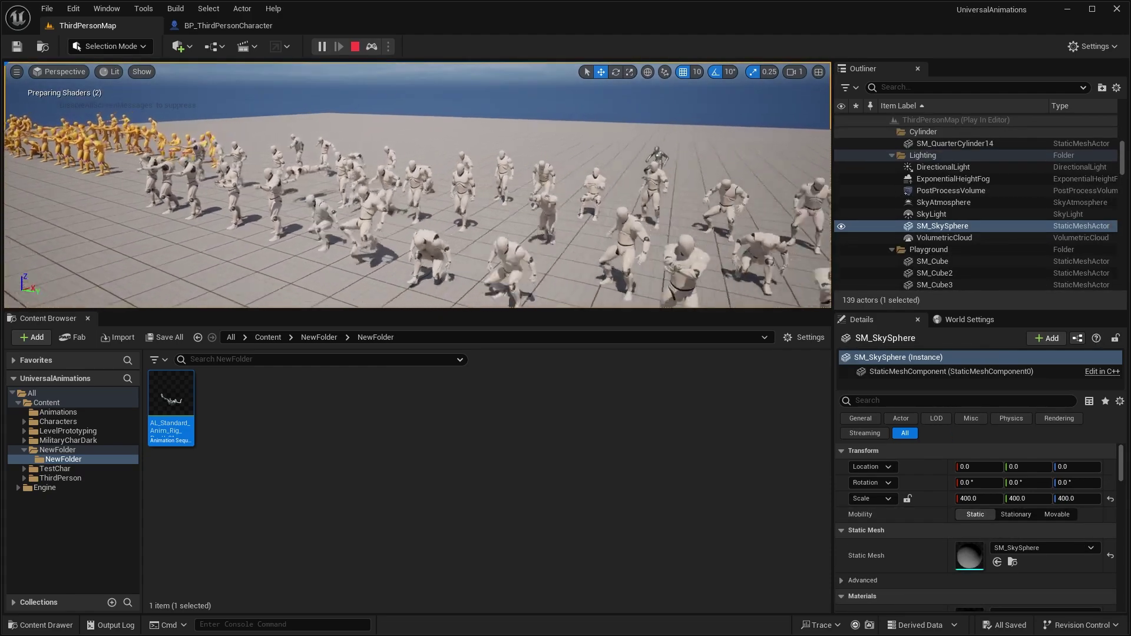
key("w")
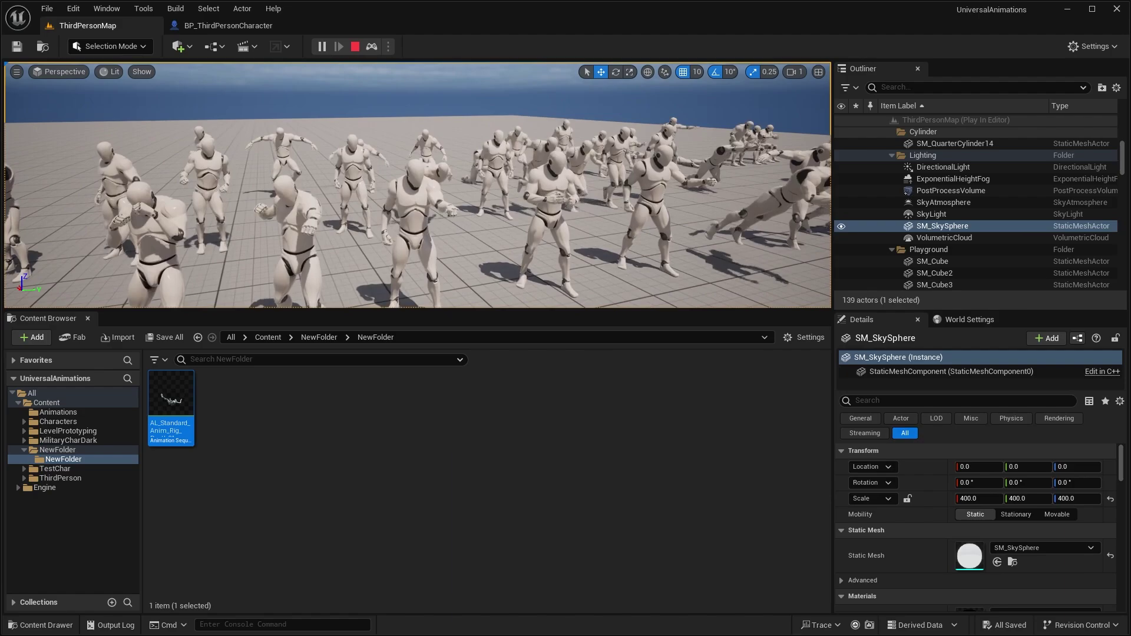
key("s")
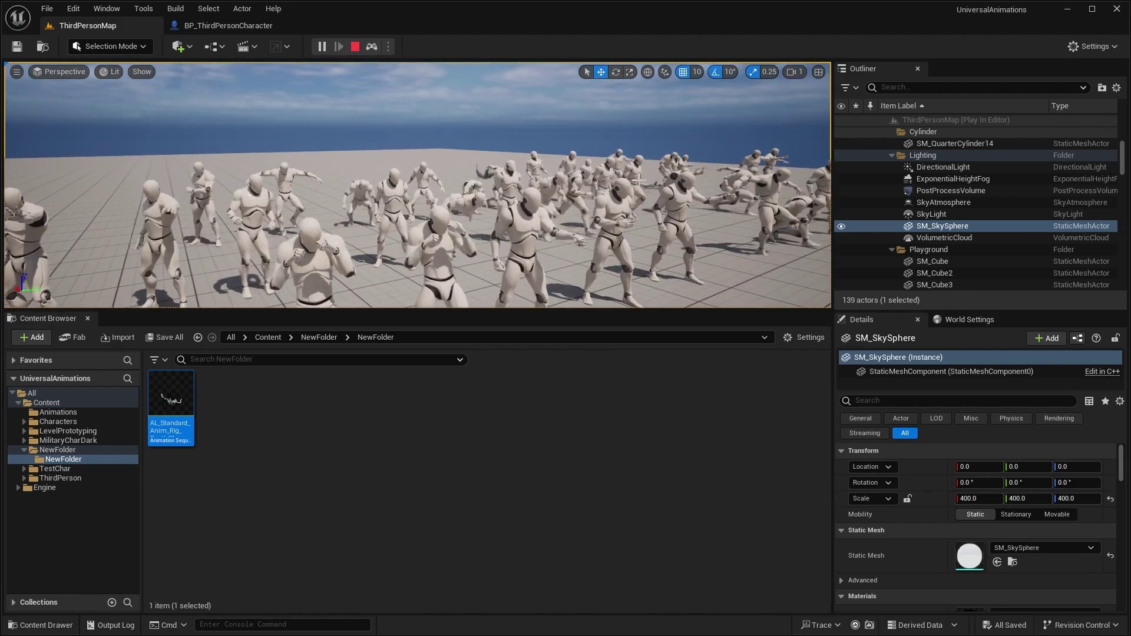
key("w")
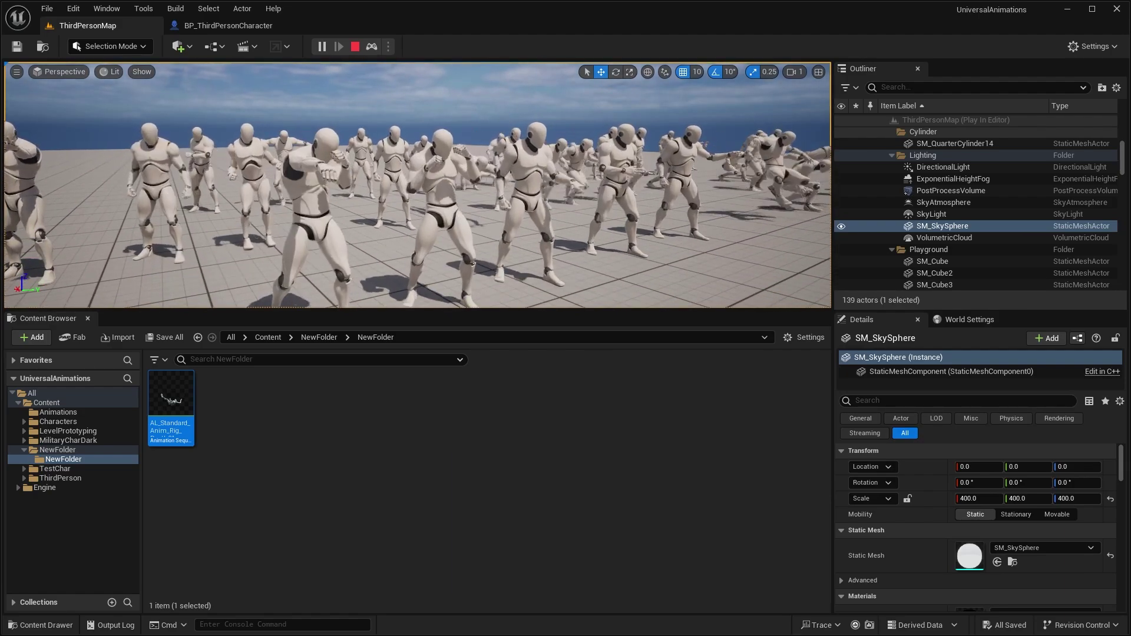